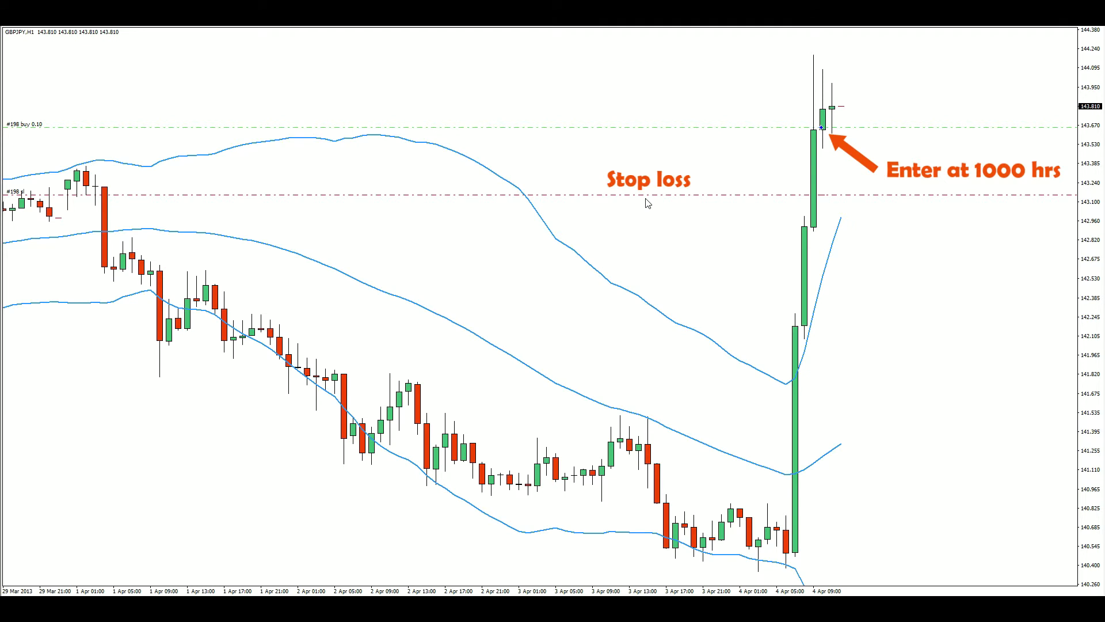
# Step: Sign up for AlgoWizard's Free plan from the Plans pricing page
pyautogui.moveTo(1086, 199); pyautogui.dragTo(1091, 299)
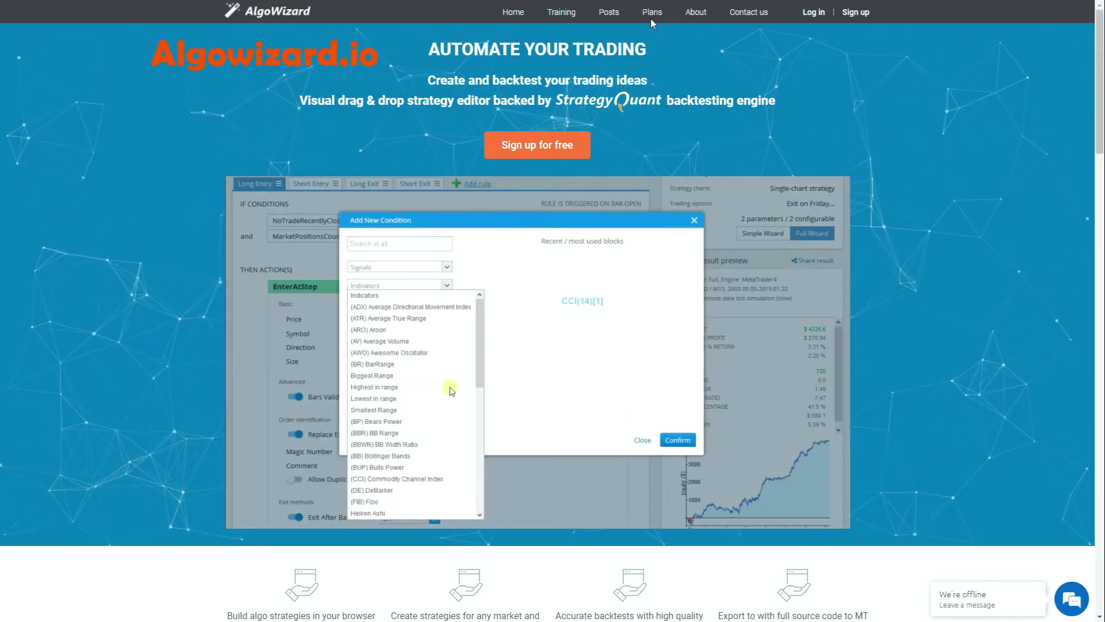
pyautogui.click(651, 16)
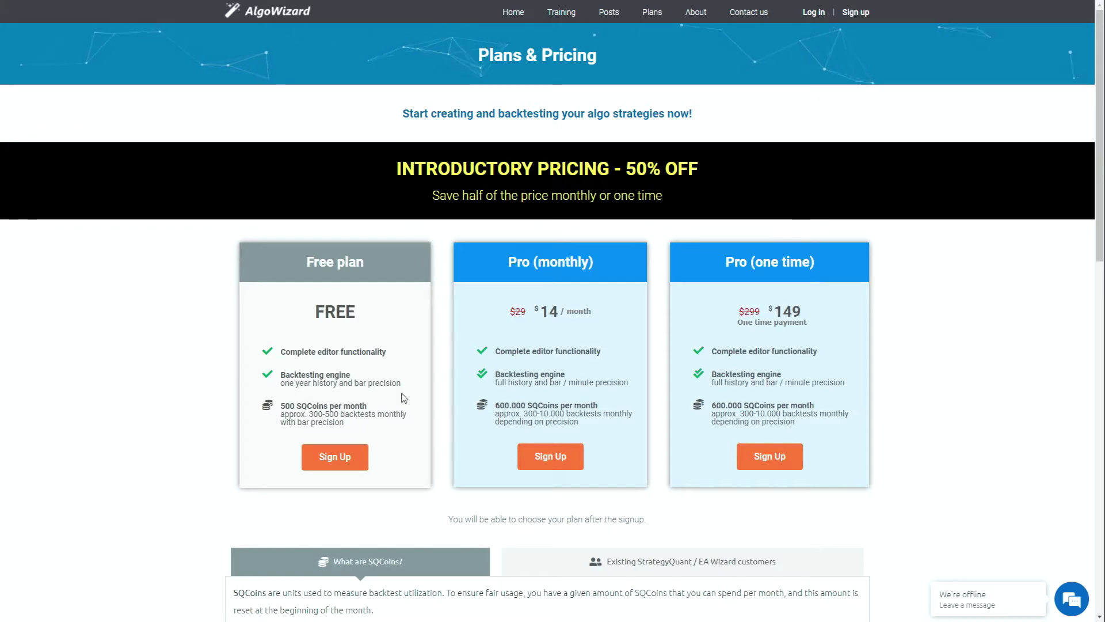
pyautogui.click(357, 462)
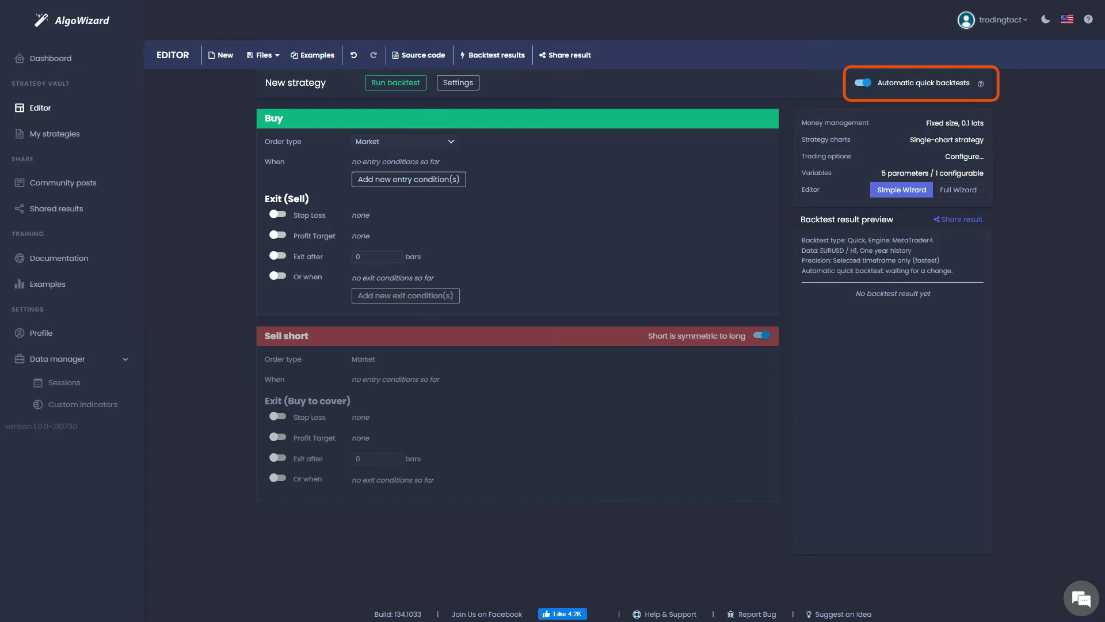
# Step: Switch off Automatic quick backtests for the New strategy
pyautogui.click(856, 84)
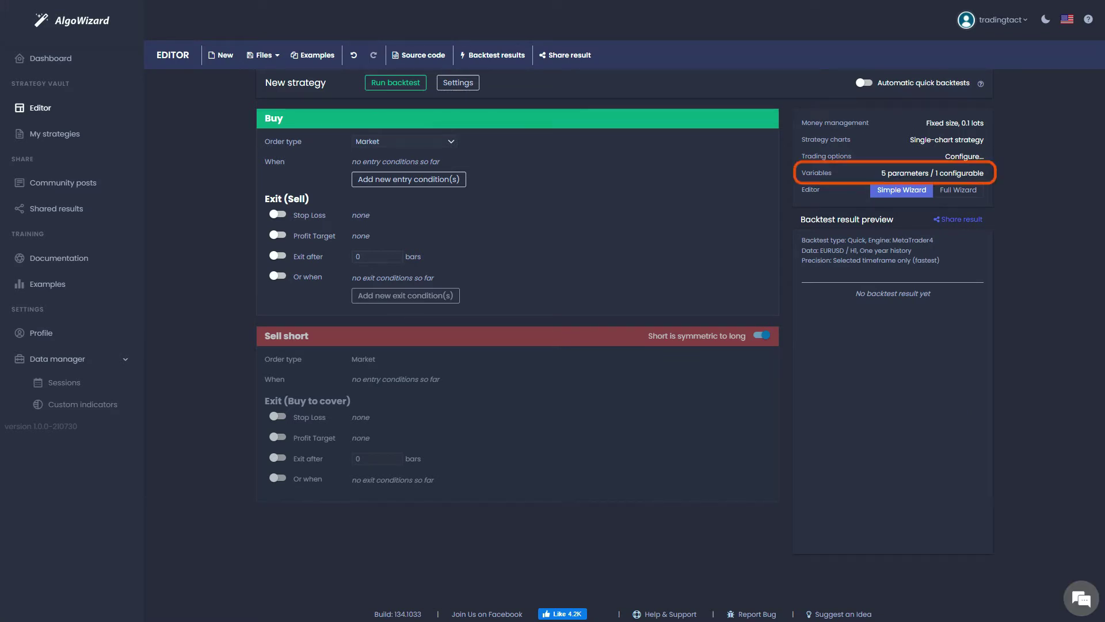
# Step: Add a configurable variable named BB_Period with value 50 to the strategy's variables
pyautogui.click(923, 174)
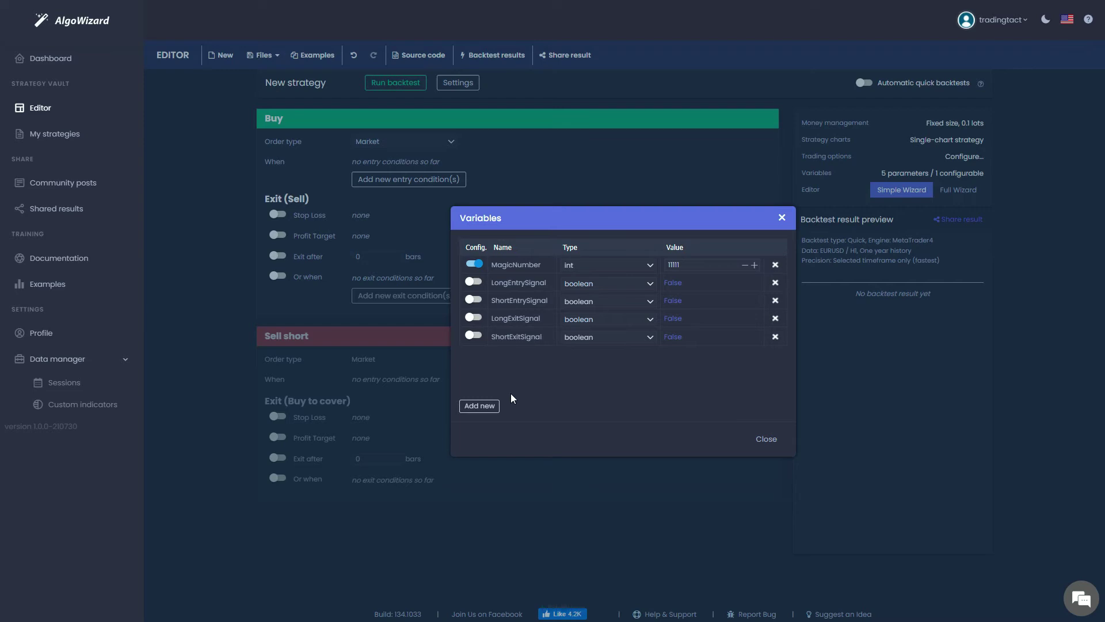
pyautogui.click(486, 406)
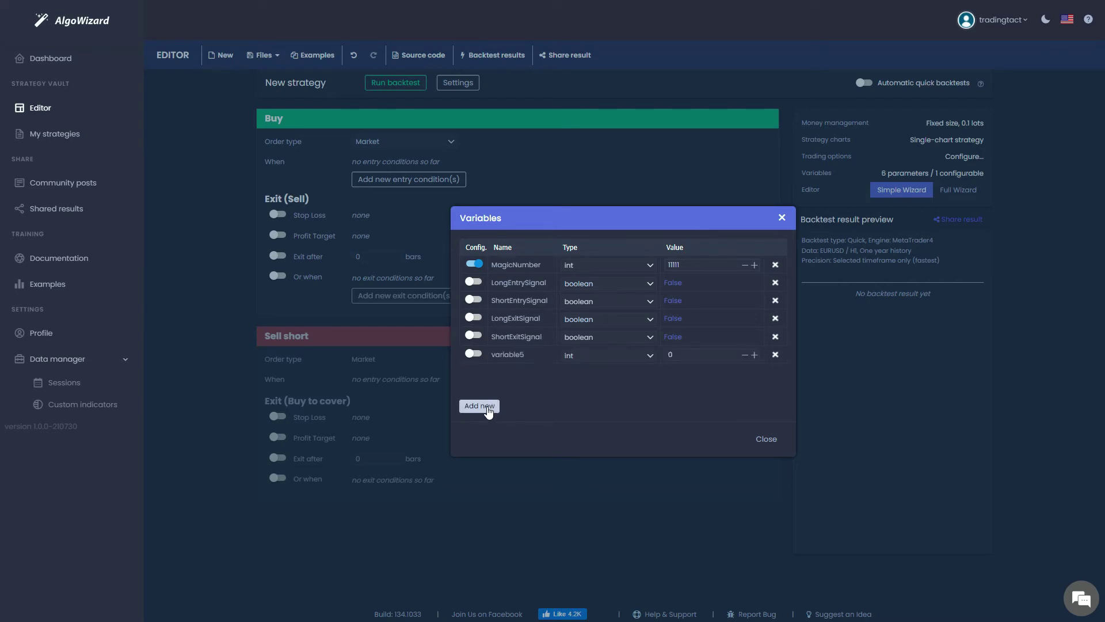
pyautogui.click(531, 353)
pyautogui.write('BB_')
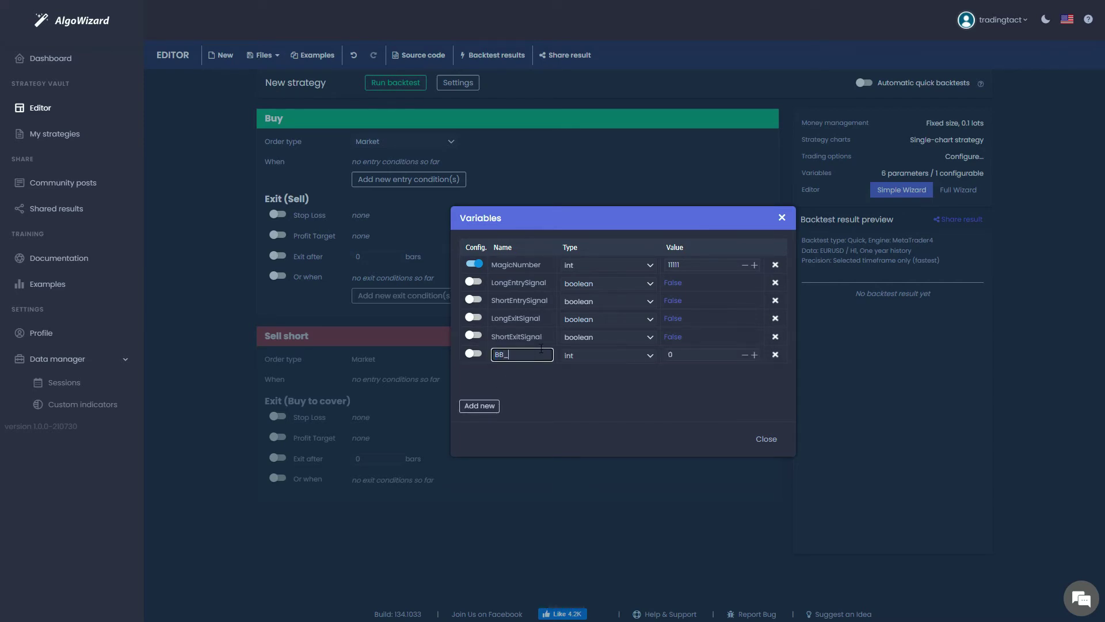
pyautogui.write('Period')
pyautogui.press('Return')
pyautogui.click(663, 355)
pyautogui.write('50')
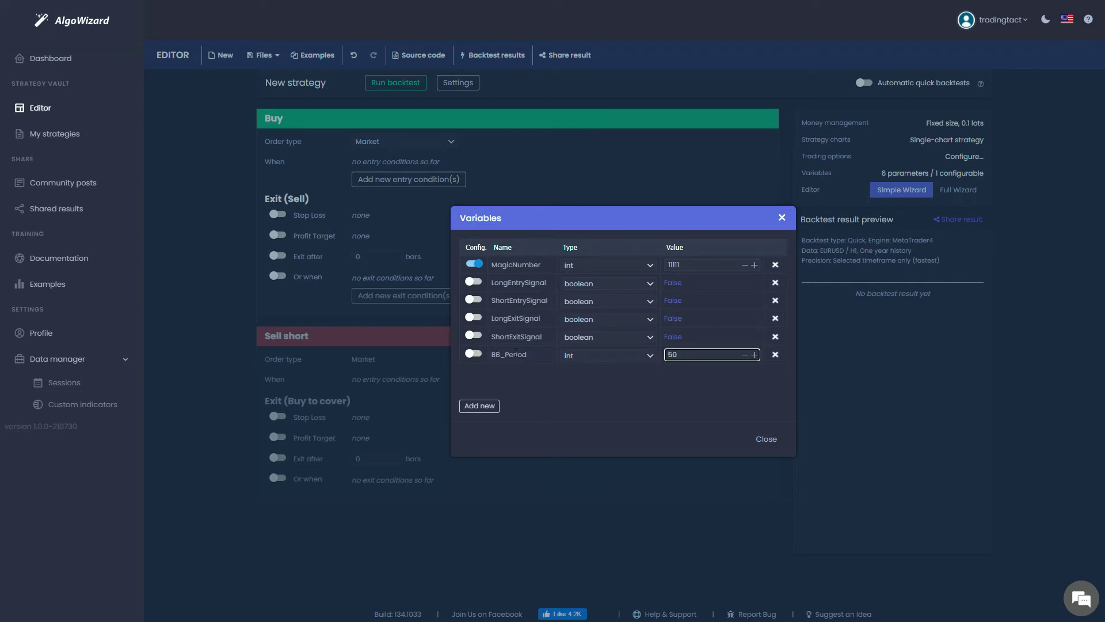
pyautogui.click(475, 358)
# Step: Add a configurable double variable SL_Pips with value 50
pyautogui.click(480, 406)
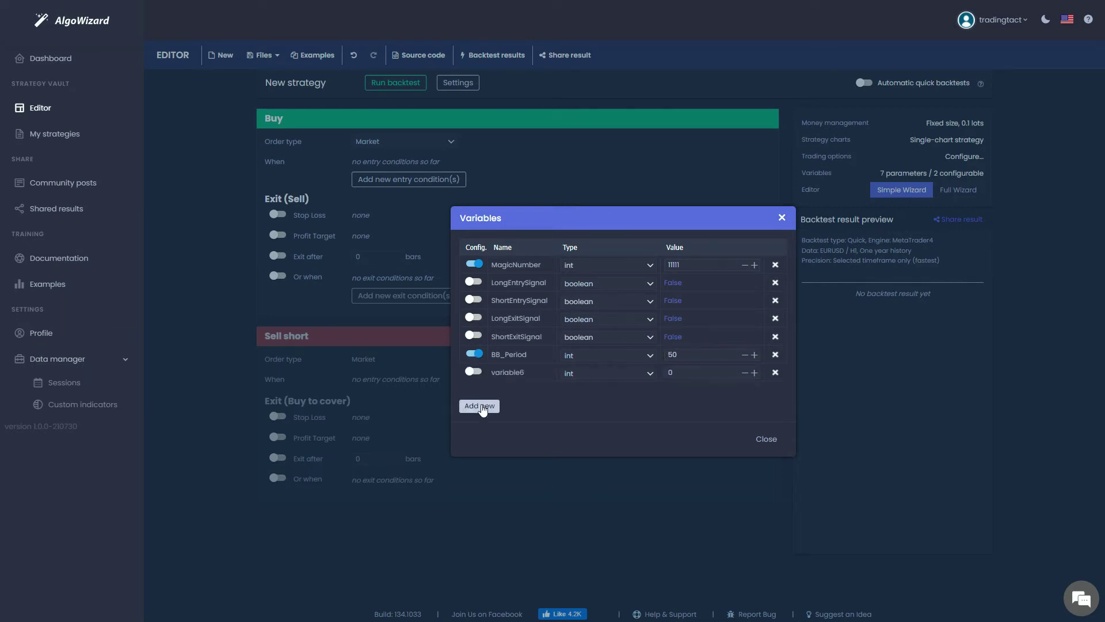
pyautogui.doubleClick(514, 372)
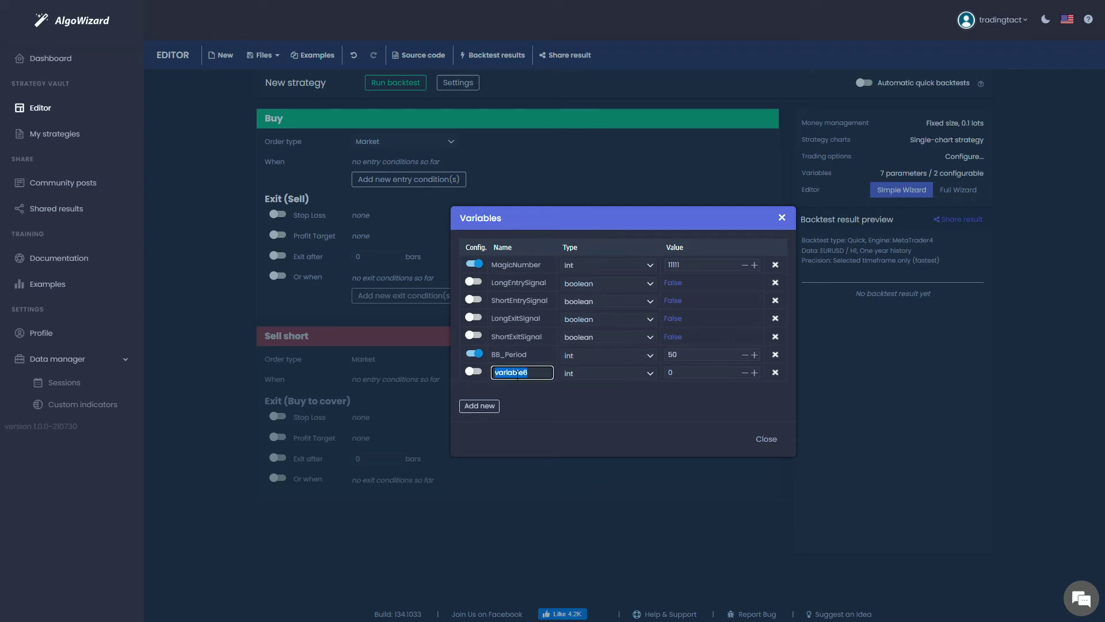
pyautogui.write('SL_Pips')
pyautogui.press('Return')
pyautogui.click(576, 374)
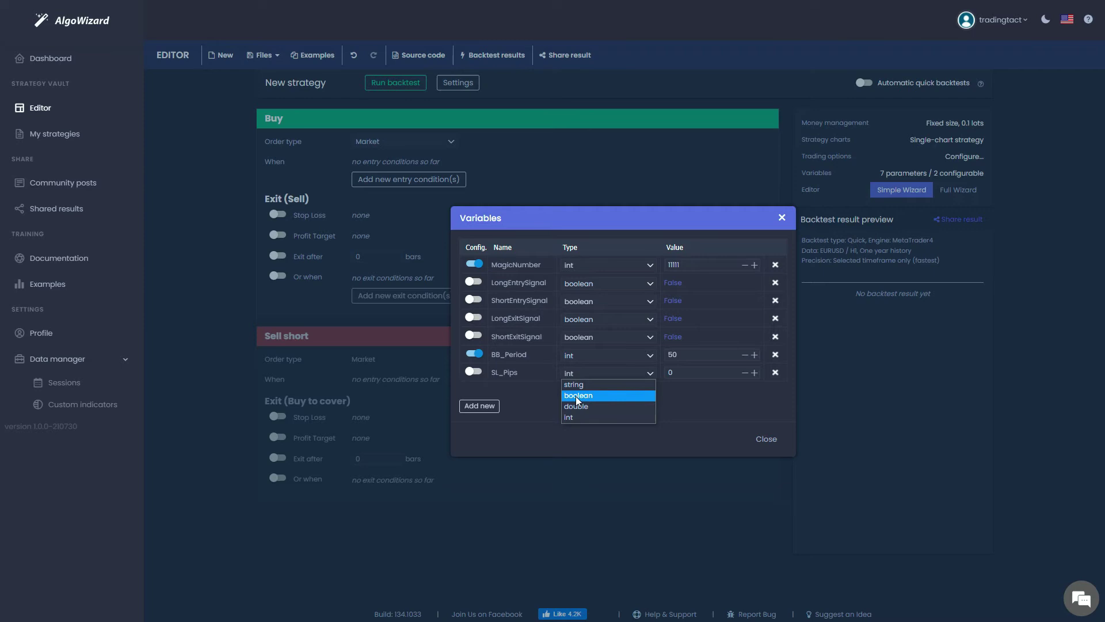
pyautogui.click(577, 407)
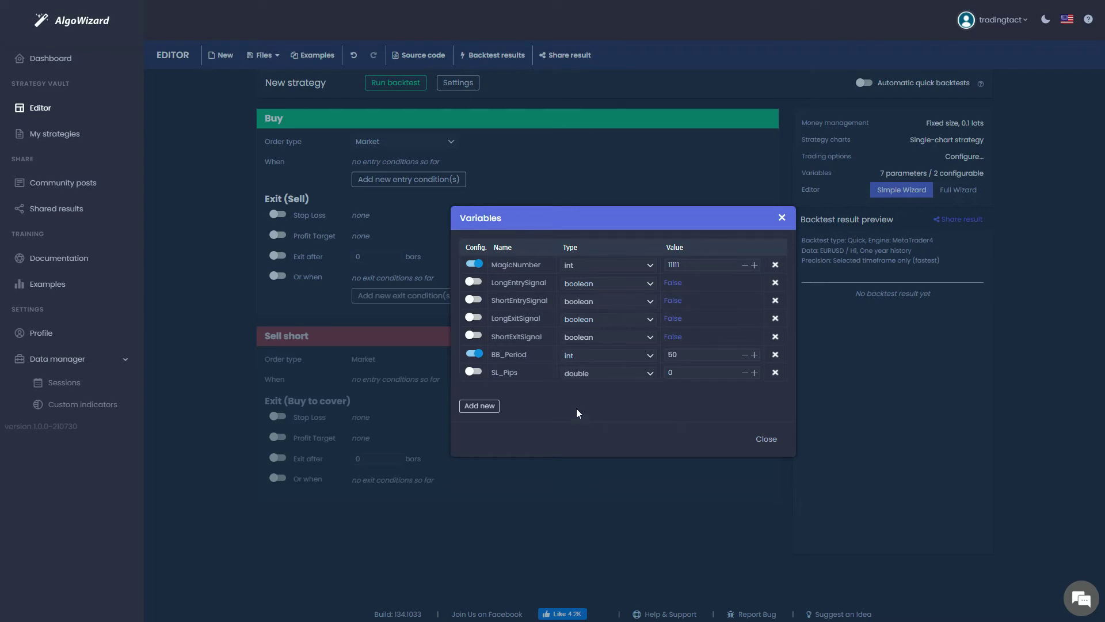
pyautogui.click(666, 375)
pyautogui.write('50')
pyautogui.click(473, 371)
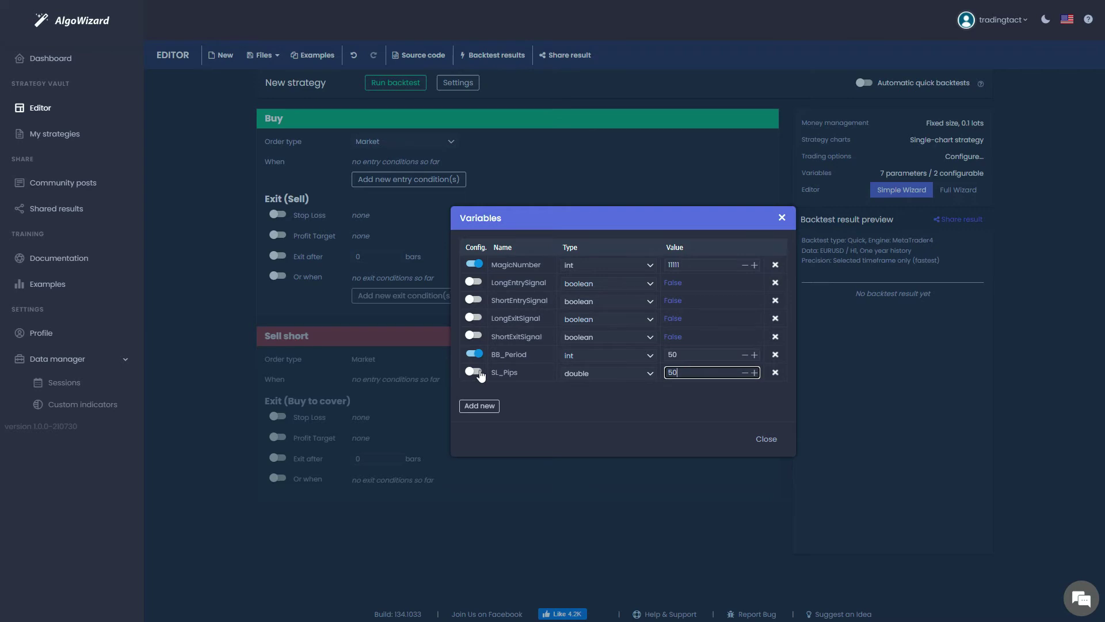
# Step: Add a configurable double variable ATR_Multiple with value 10
pyautogui.click(479, 405)
pyautogui.click(521, 390)
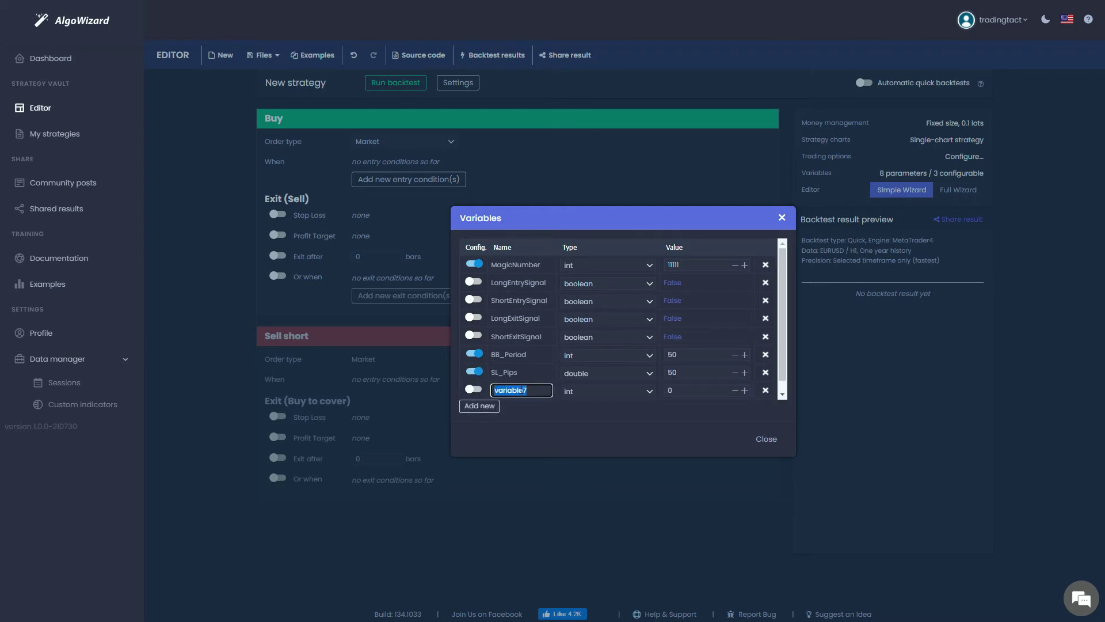
pyautogui.write('ATR_Multiple')
pyautogui.press('Return')
pyautogui.click(587, 400)
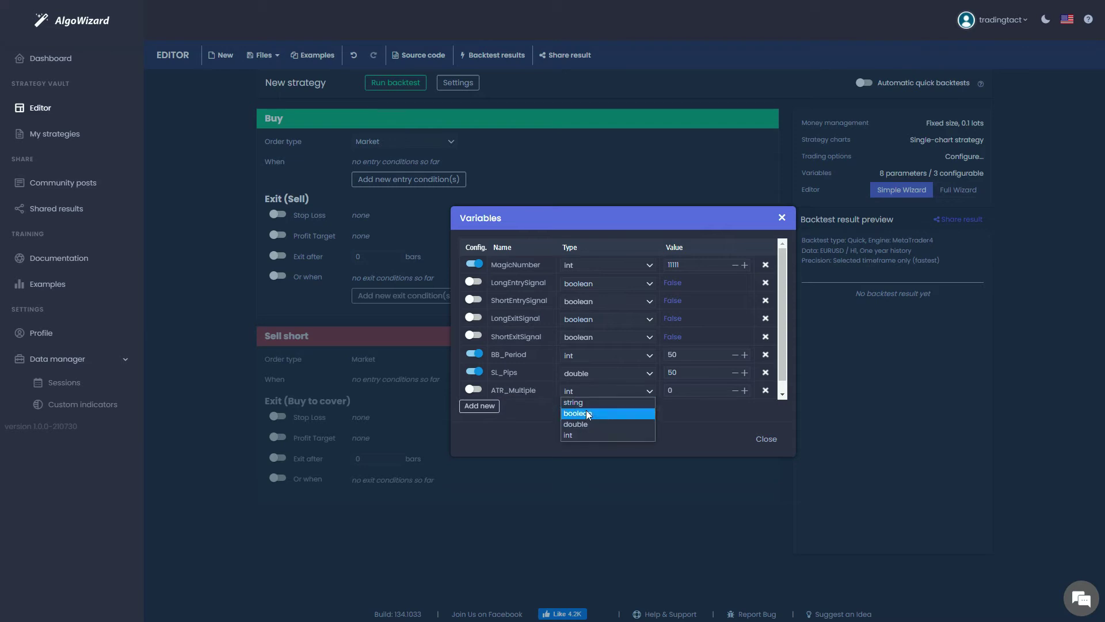
pyautogui.click(583, 419)
pyautogui.click(670, 390)
pyautogui.press('BackSpace')
pyautogui.write('10')
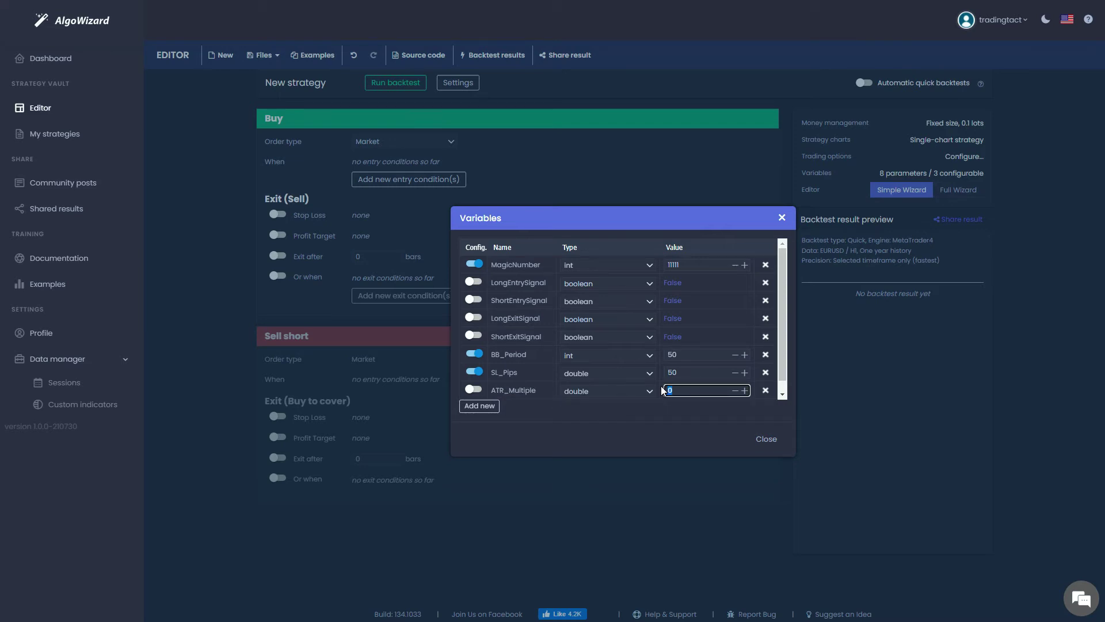
pyautogui.click(480, 393)
# Step: Close the variables list and pick the (BB) Bar closes above Upper band signal for a Buy entry
pyautogui.click(763, 439)
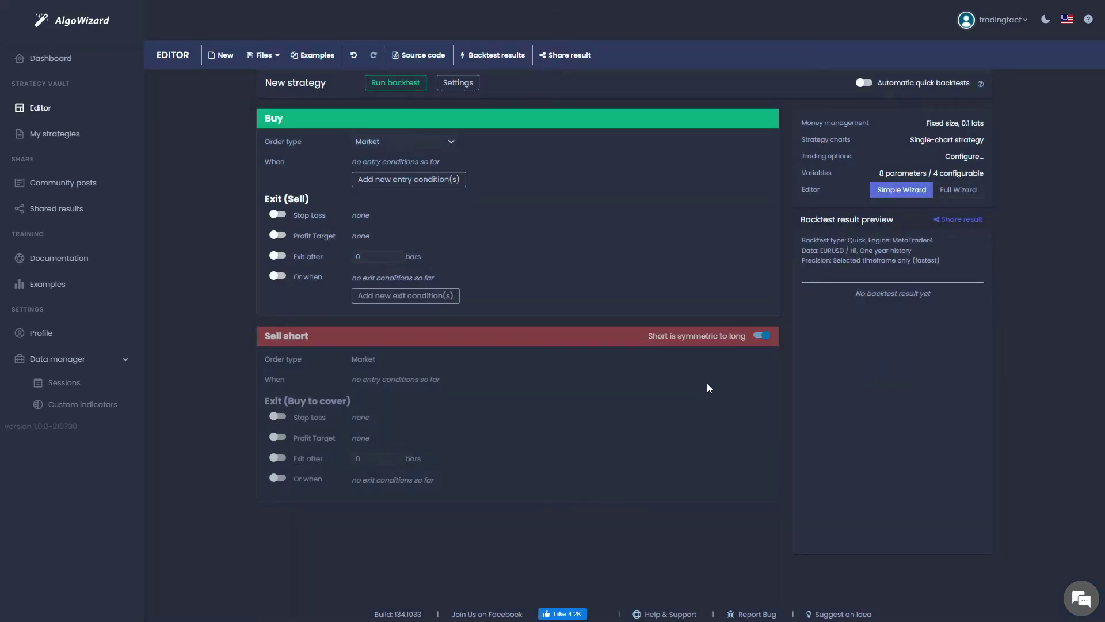
pyautogui.click(451, 179)
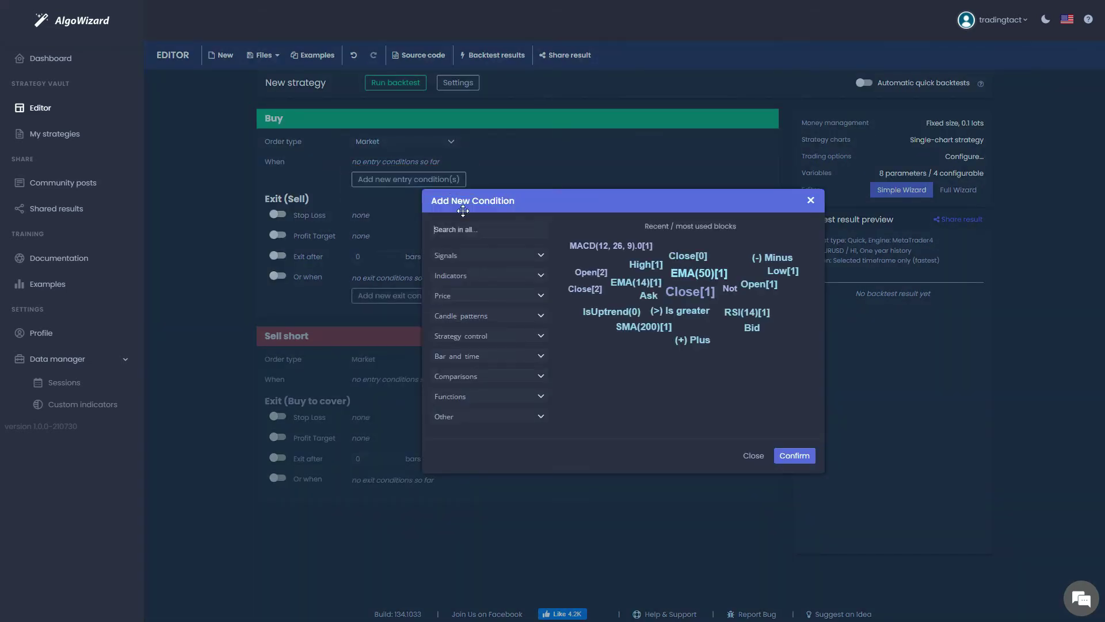
pyautogui.write('bb')
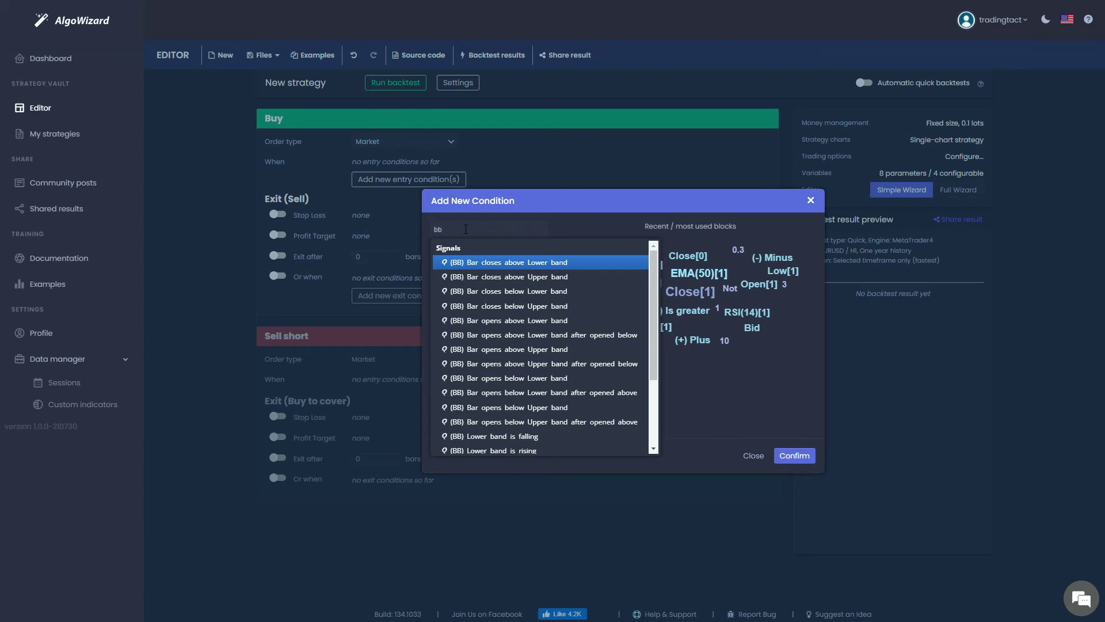
pyautogui.click(531, 279)
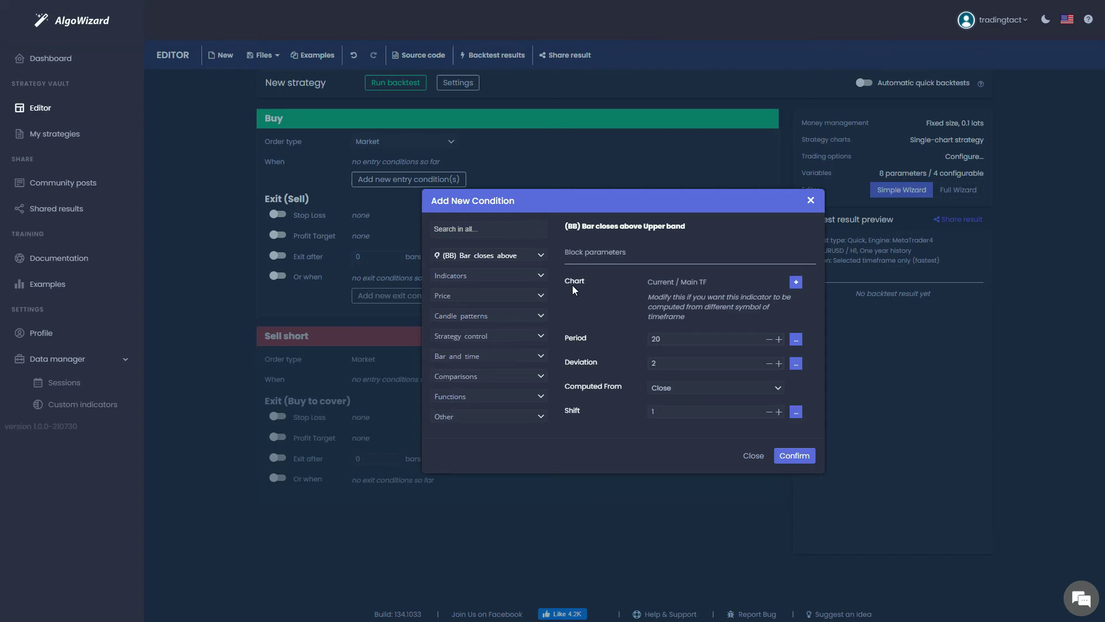
# Step: Link the band Period to BB_Period, keep it computed from Close, and confirm the condition
pyautogui.click(796, 340)
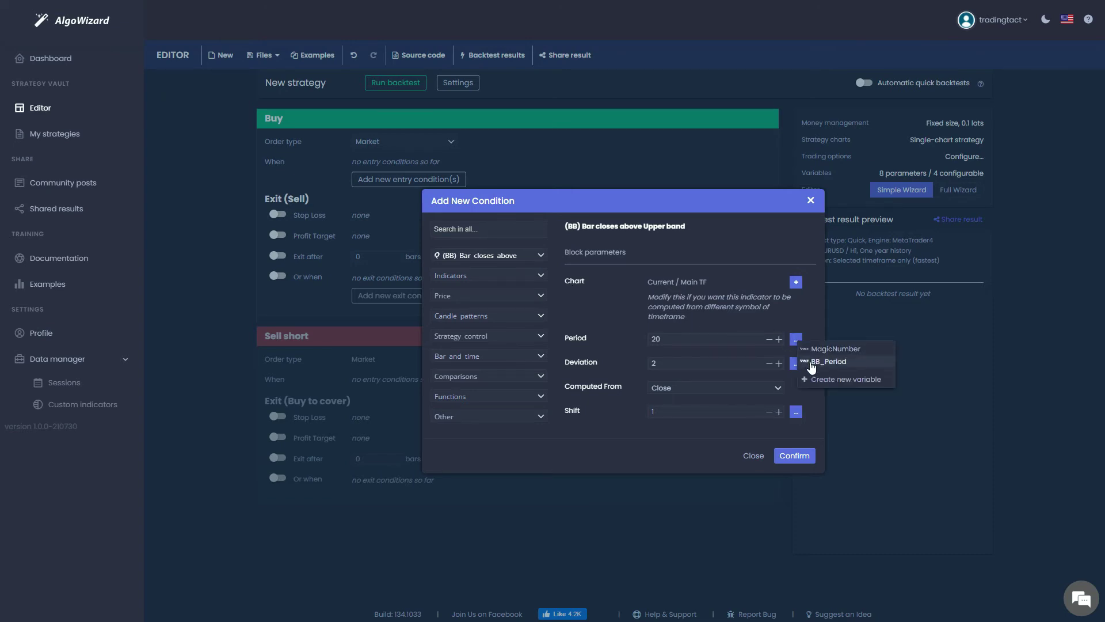
pyautogui.click(810, 361)
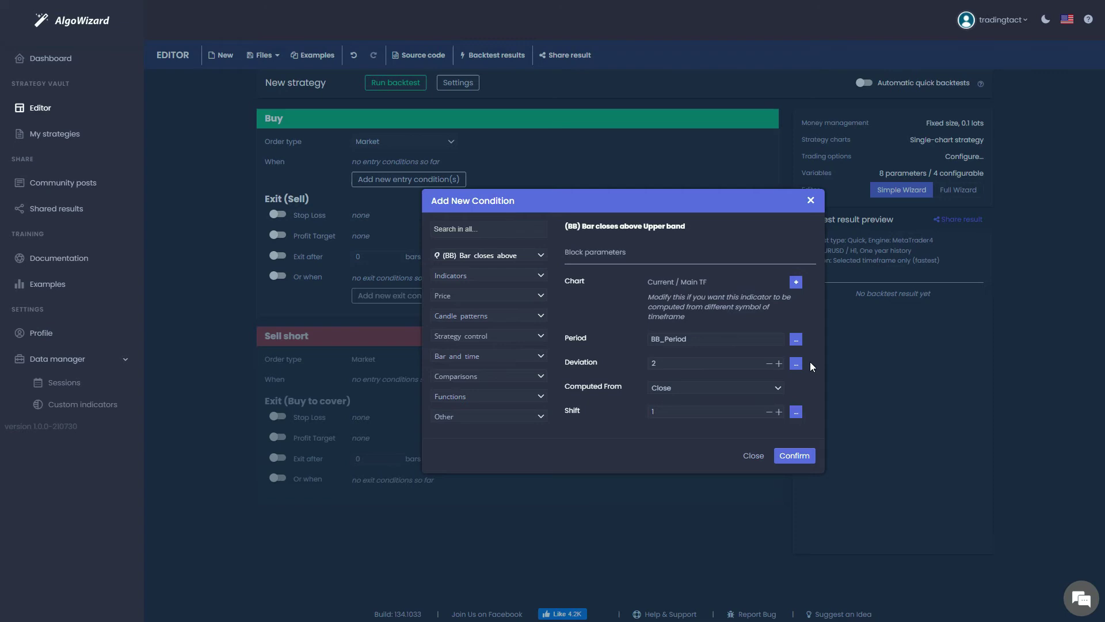
pyautogui.click(778, 388)
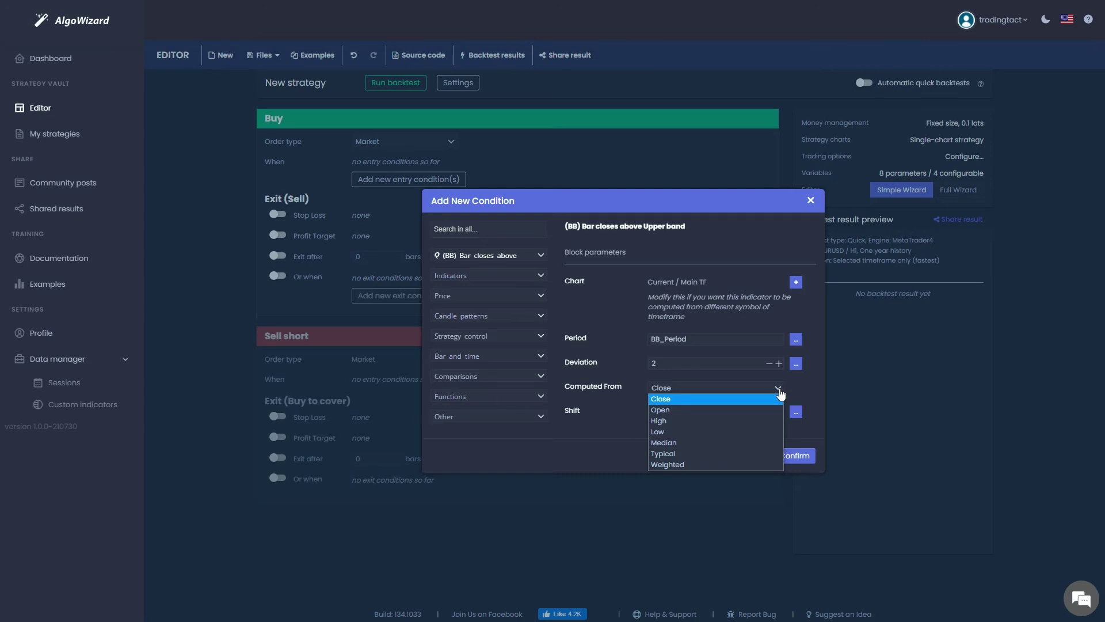
pyautogui.click(780, 393)
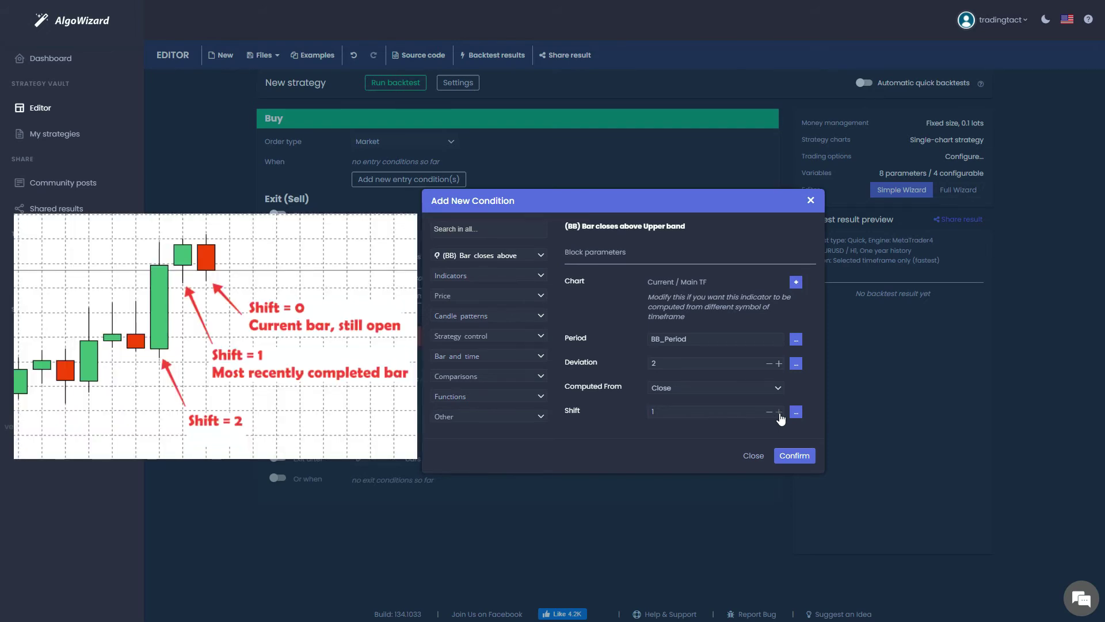
pyautogui.click(793, 456)
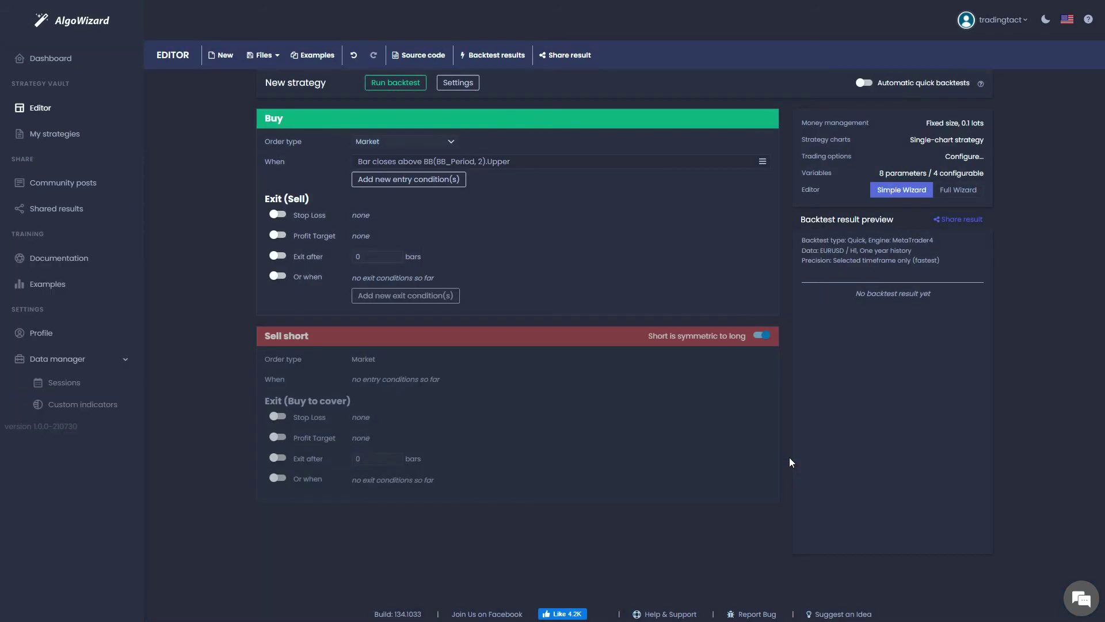
# Step: Enable the stop loss and set its fixed pips to the SL_Pips variable
pyautogui.click(278, 215)
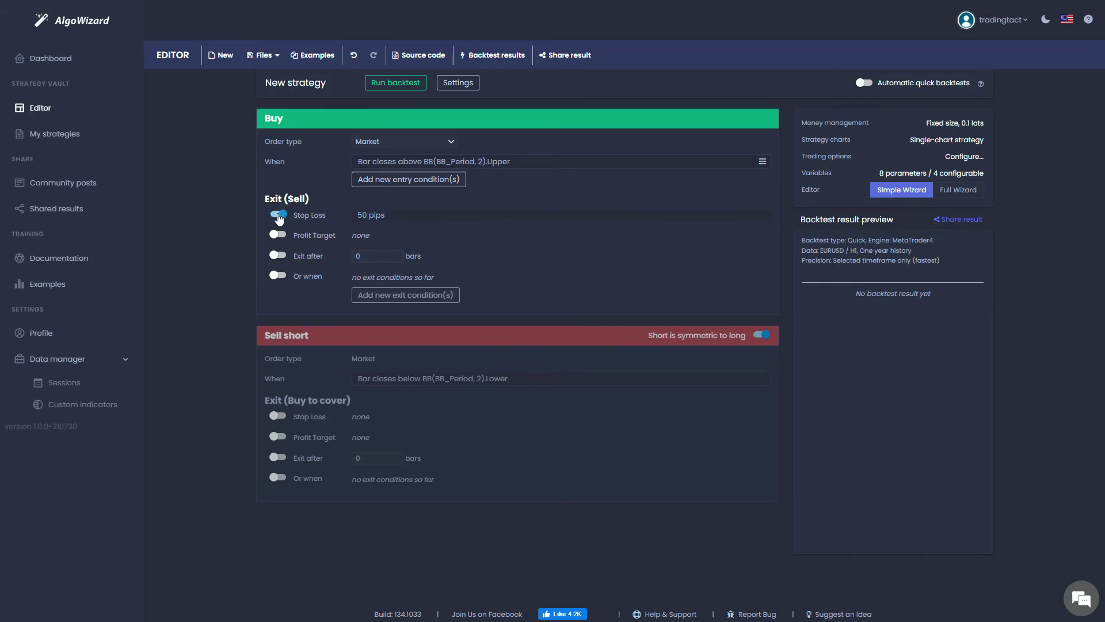
pyautogui.click(376, 218)
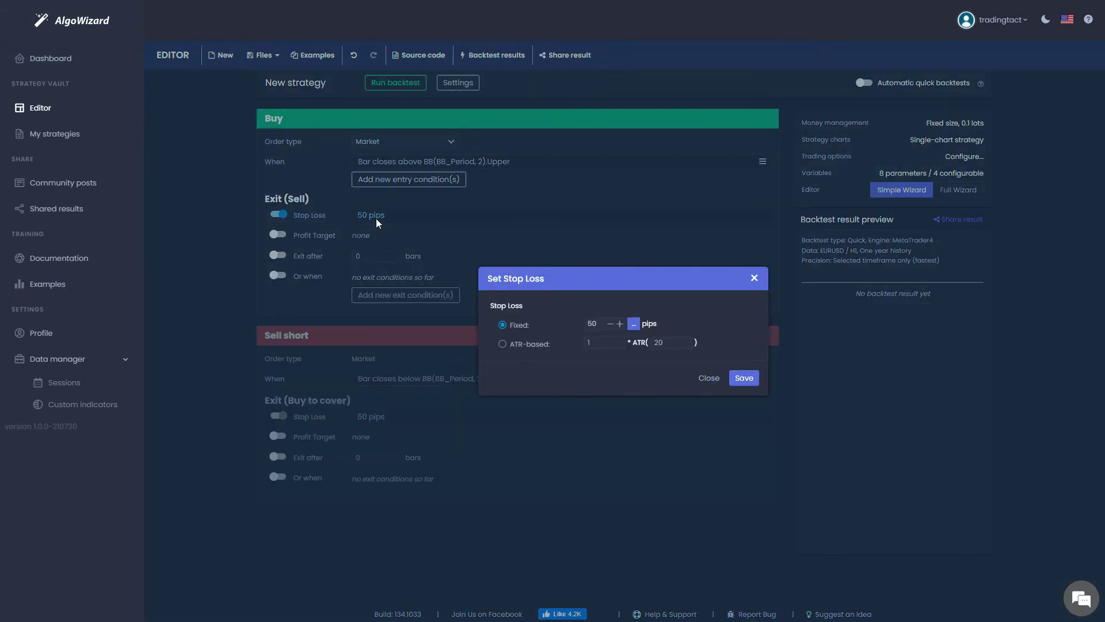
pyautogui.click(632, 326)
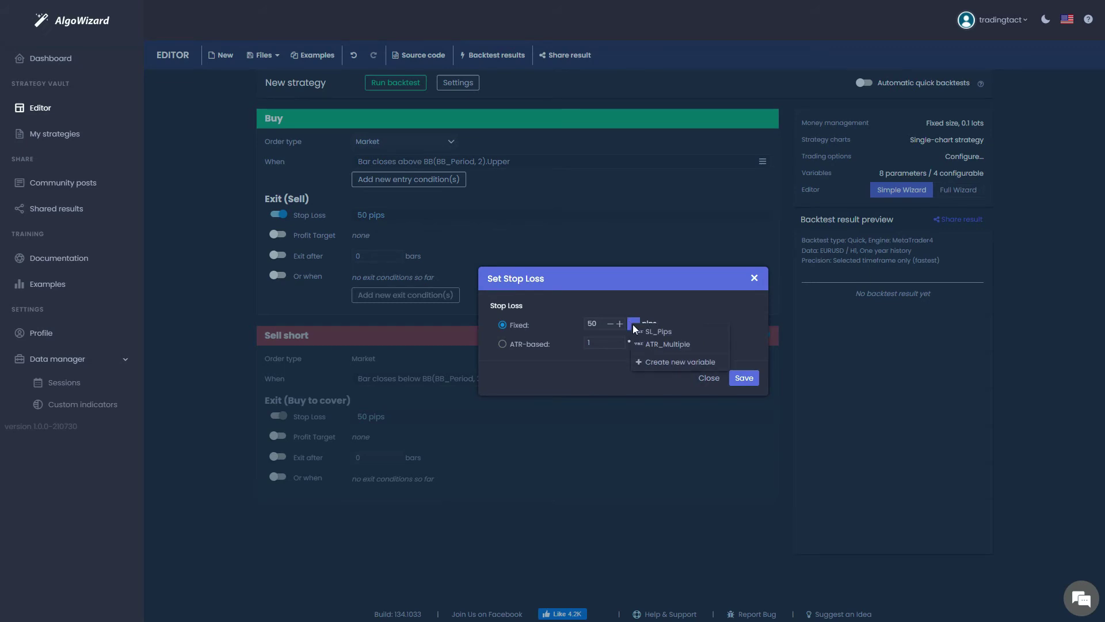
pyautogui.click(654, 334)
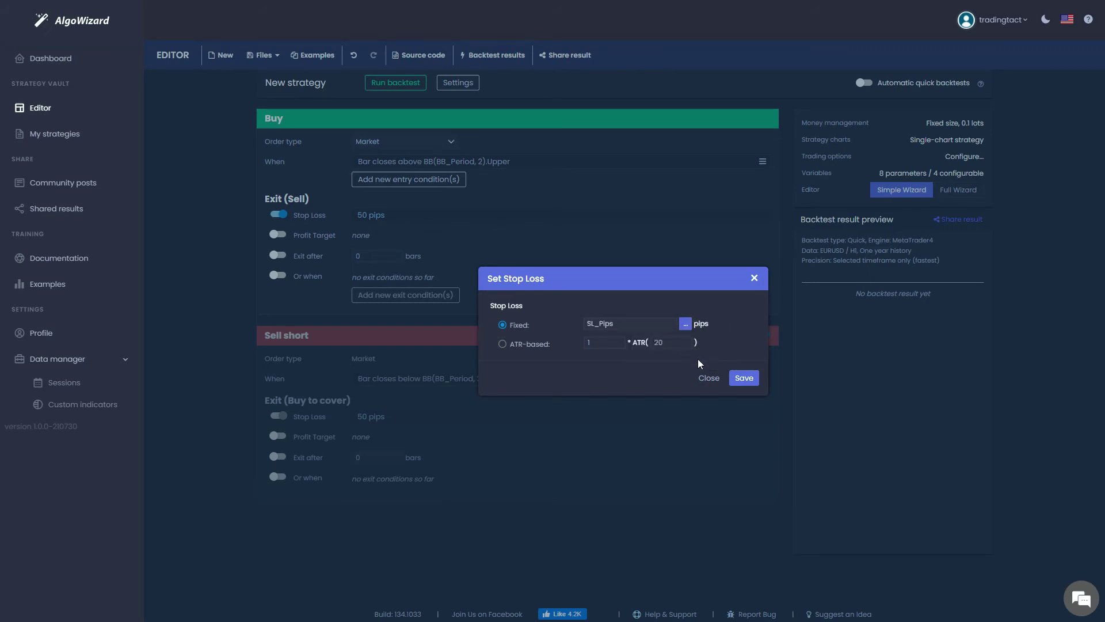
pyautogui.click(744, 378)
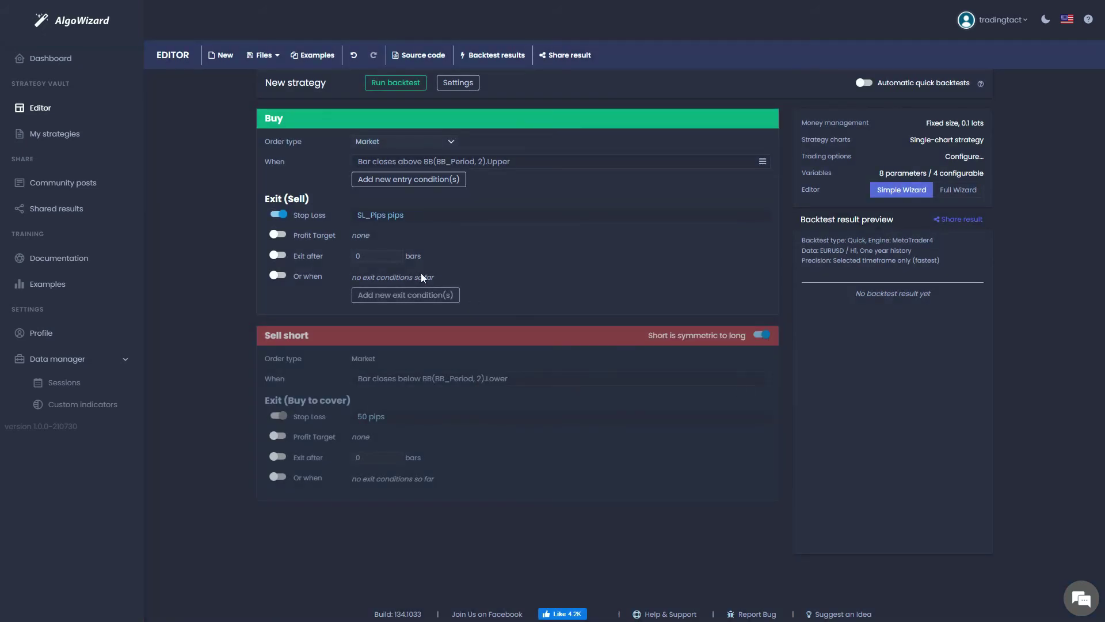
# Step: Enable an ATR-based profit target of ATR_Multiple times ATR with period 14
pyautogui.click(278, 235)
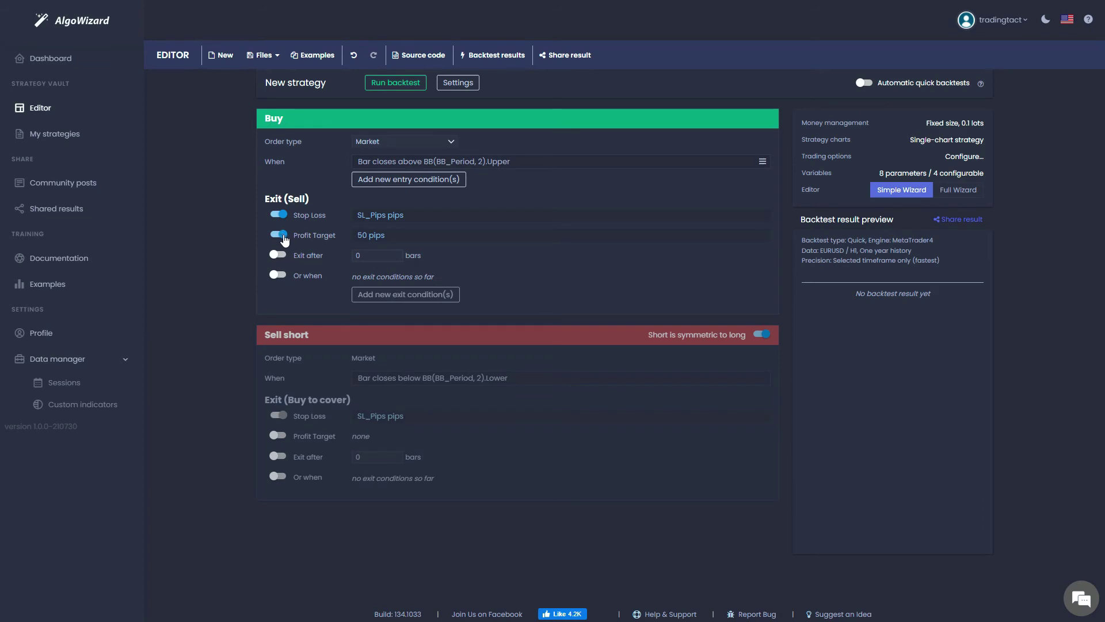
pyautogui.click(380, 244)
pyautogui.click(519, 351)
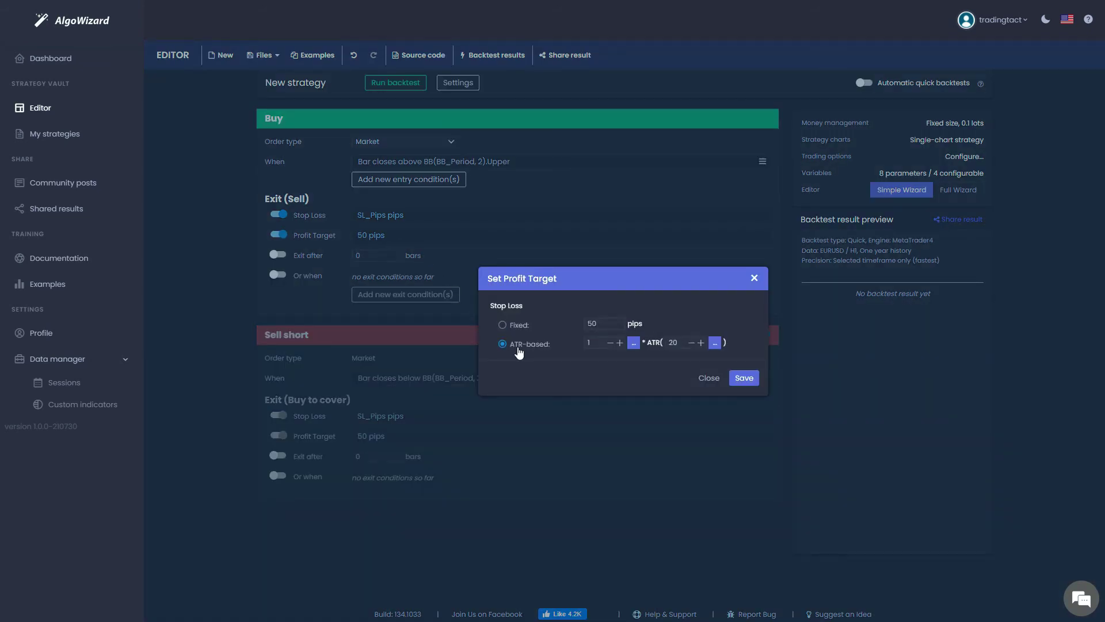
pyautogui.click(633, 343)
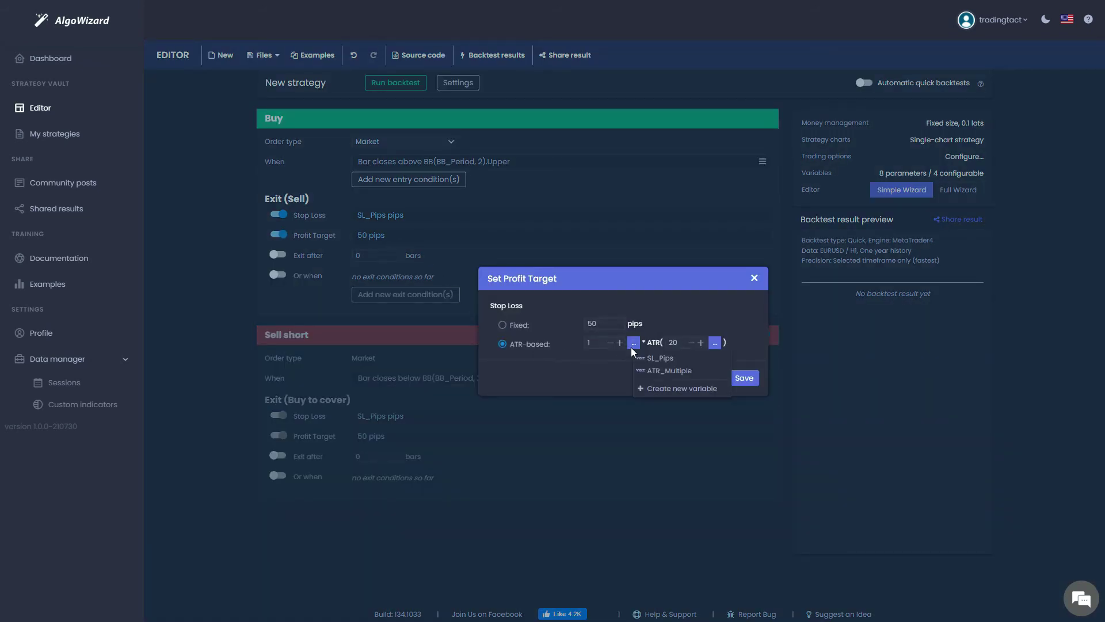
pyautogui.click(652, 371)
pyautogui.doubleClick(583, 349)
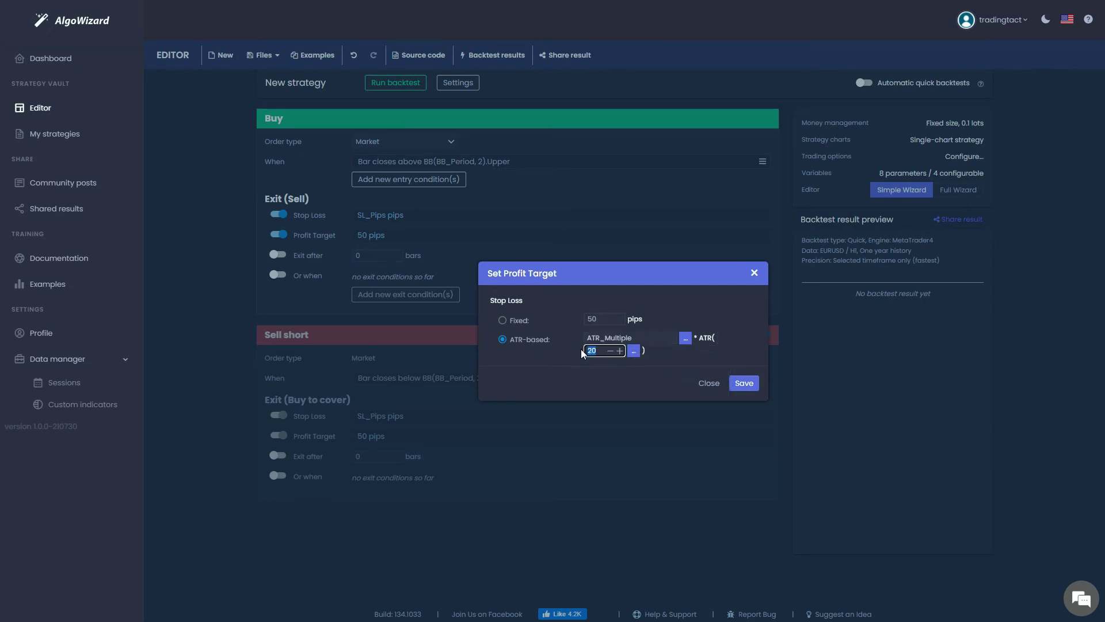
pyautogui.write('14')
pyautogui.click(741, 384)
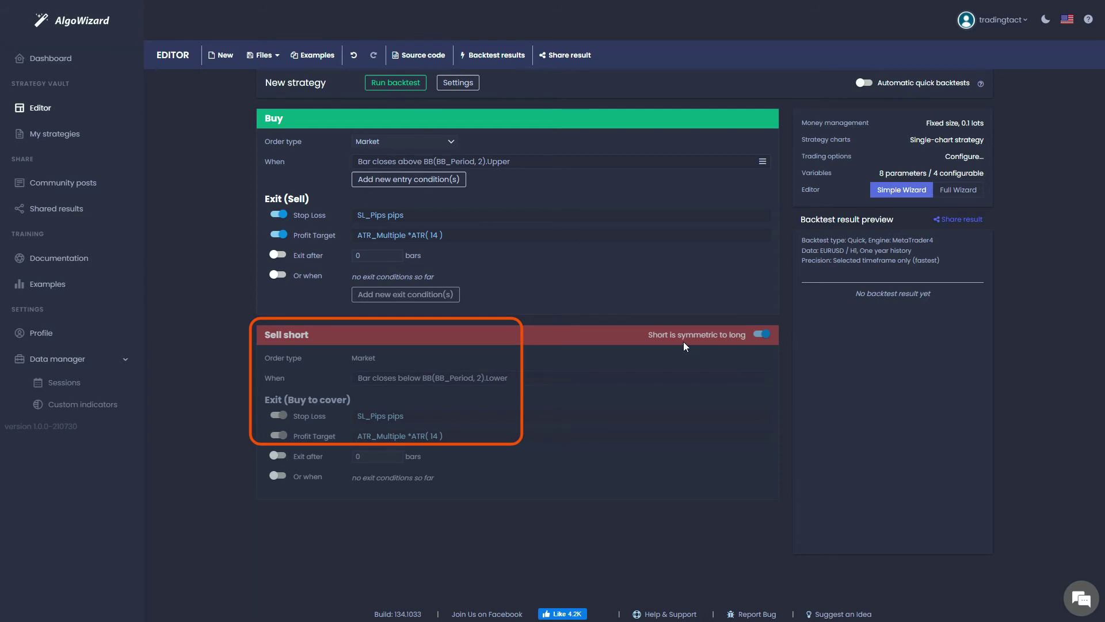
# Step: Use Risk fixed % of account money management at 1%, with 2 size decimals and 0.1 lots without MM
pyautogui.click(959, 123)
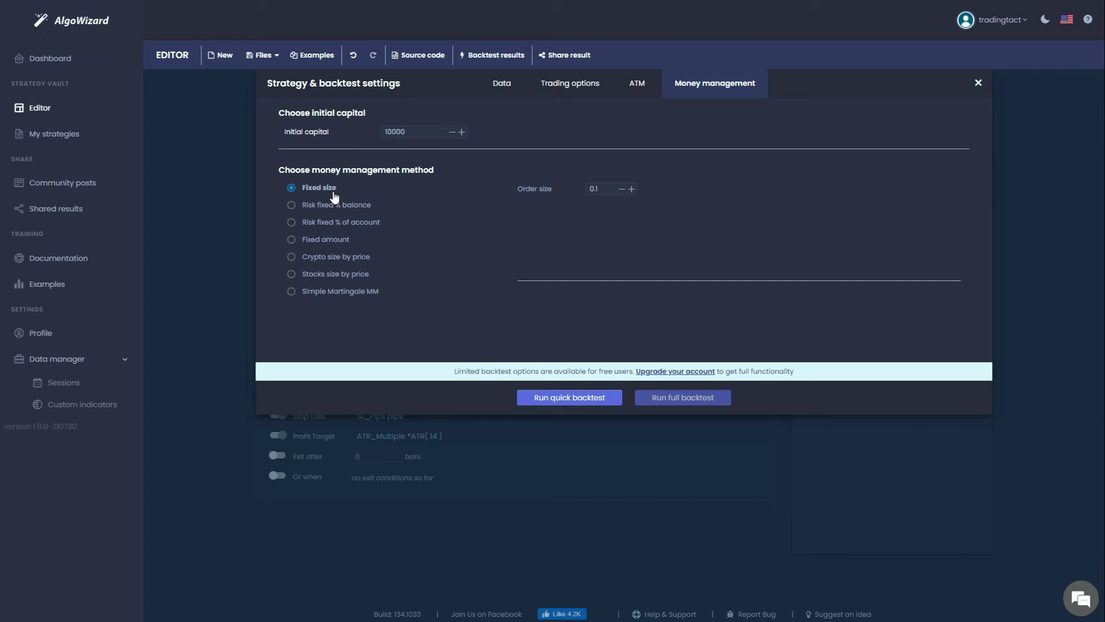
pyautogui.click(293, 227)
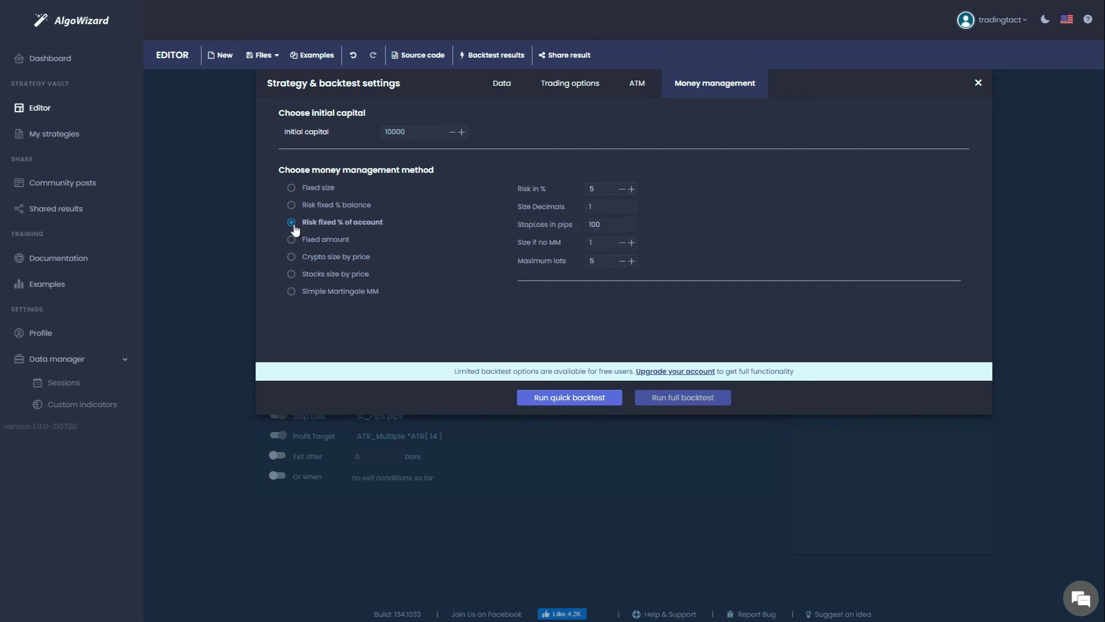
pyautogui.click(599, 189)
pyautogui.doubleClick(600, 189)
pyautogui.write('1')
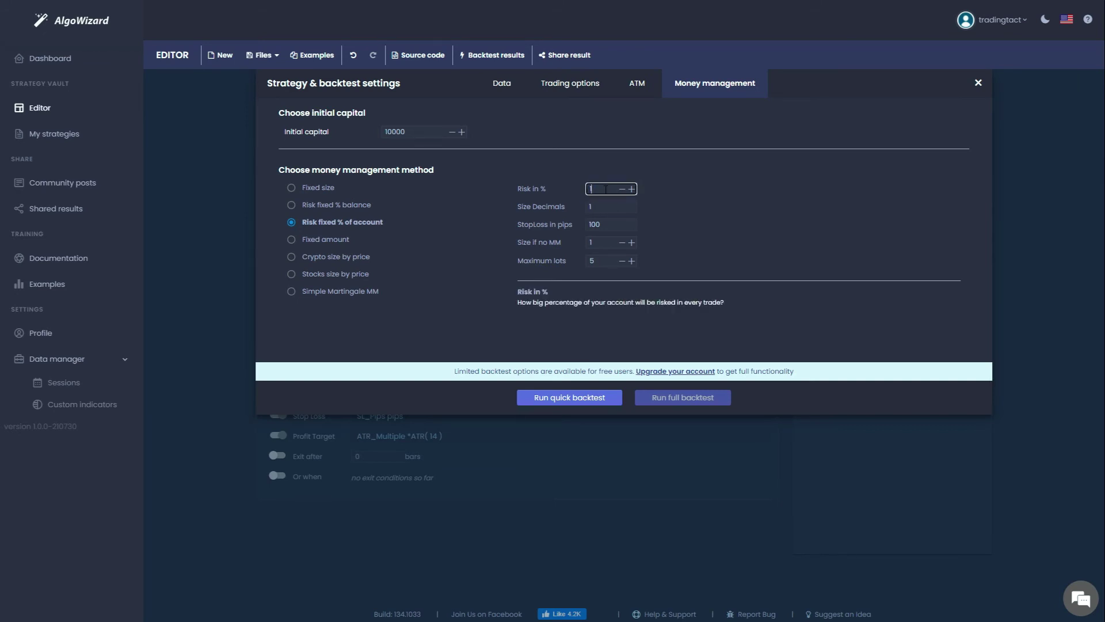
pyautogui.click(600, 206)
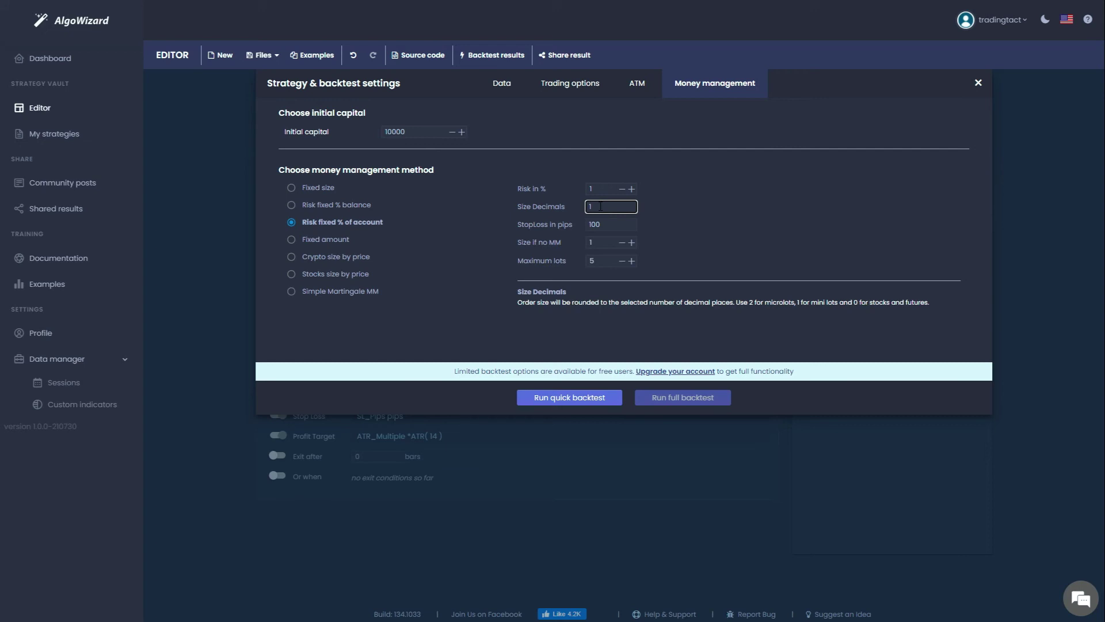
pyautogui.hotkey('ctrl', 'a')
pyautogui.write('2')
pyautogui.click(604, 224)
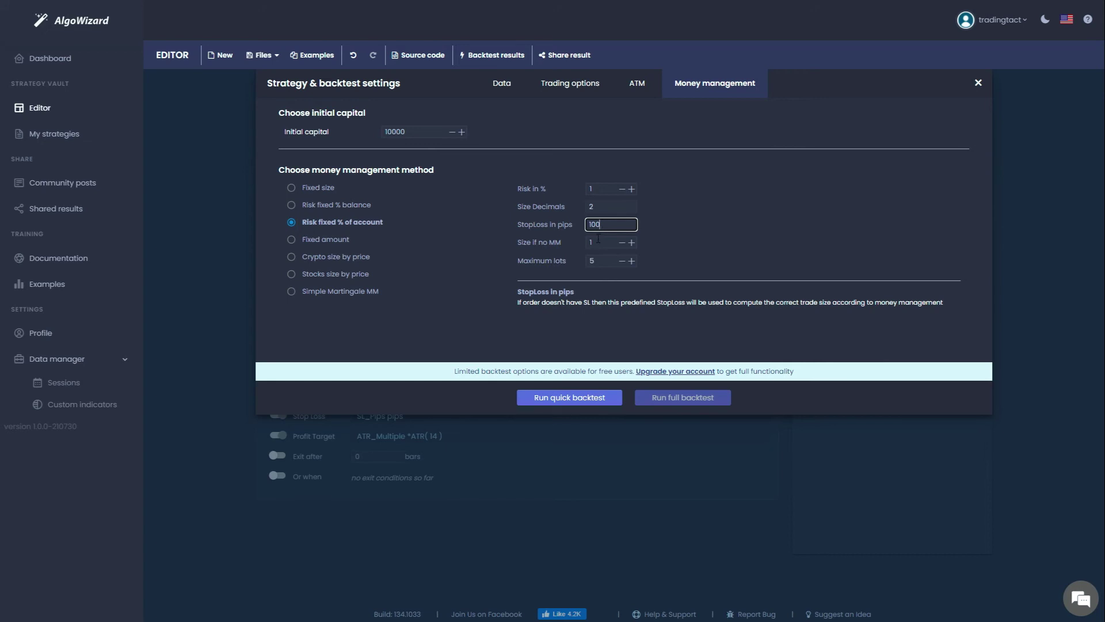
pyautogui.click(598, 242)
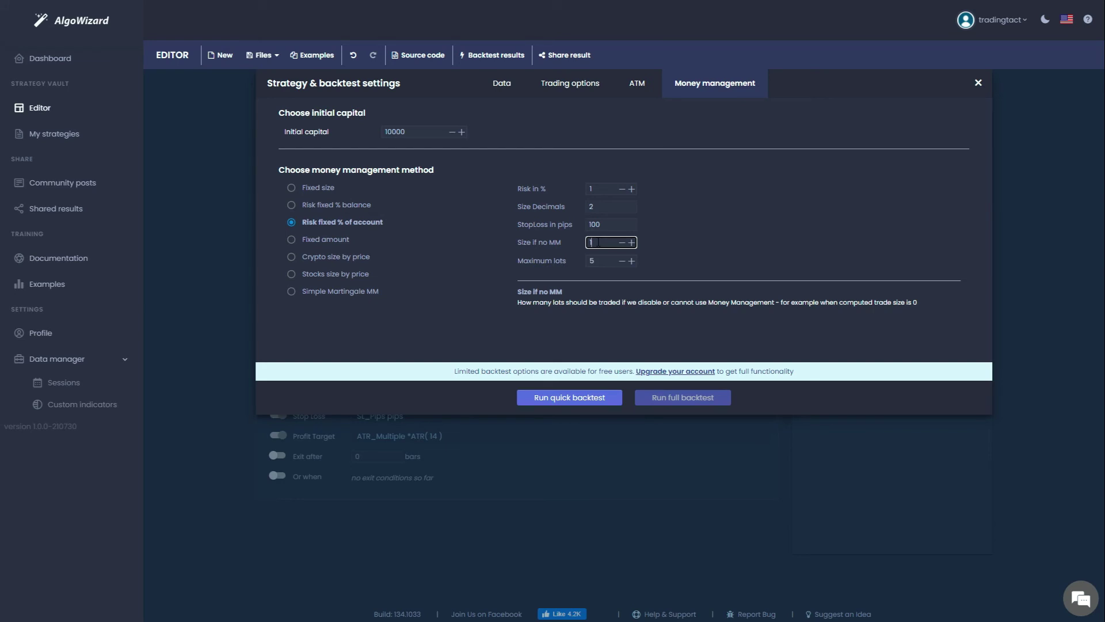
pyautogui.write('0.1')
pyautogui.click(603, 260)
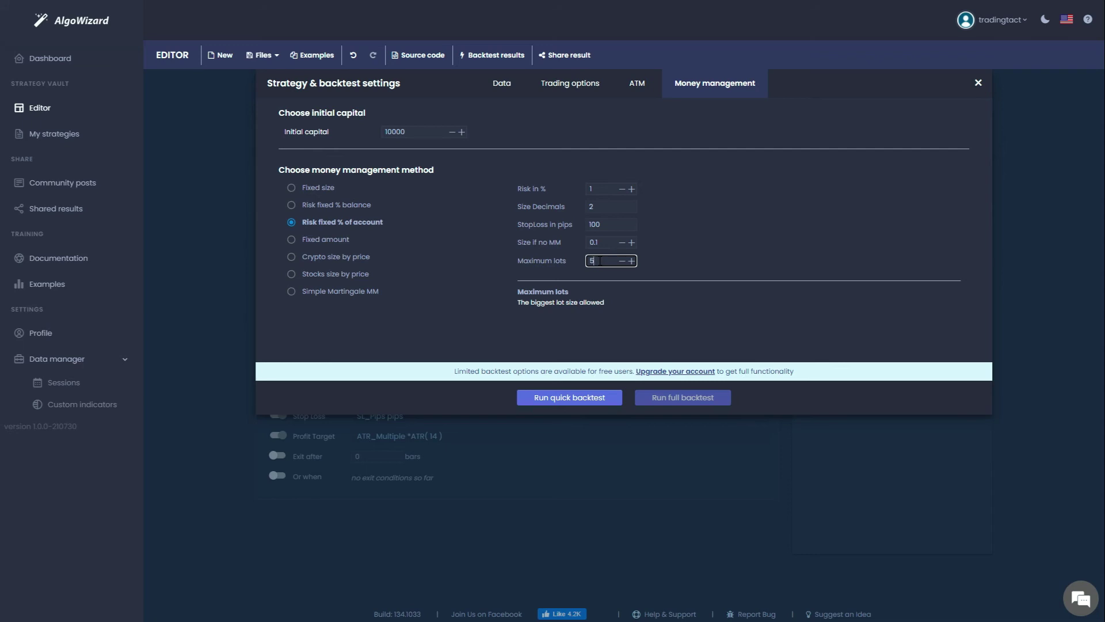
# Step: Turn on Exit On Friday and Limit Time Range, with the range starting at 10:00
pyautogui.click(573, 85)
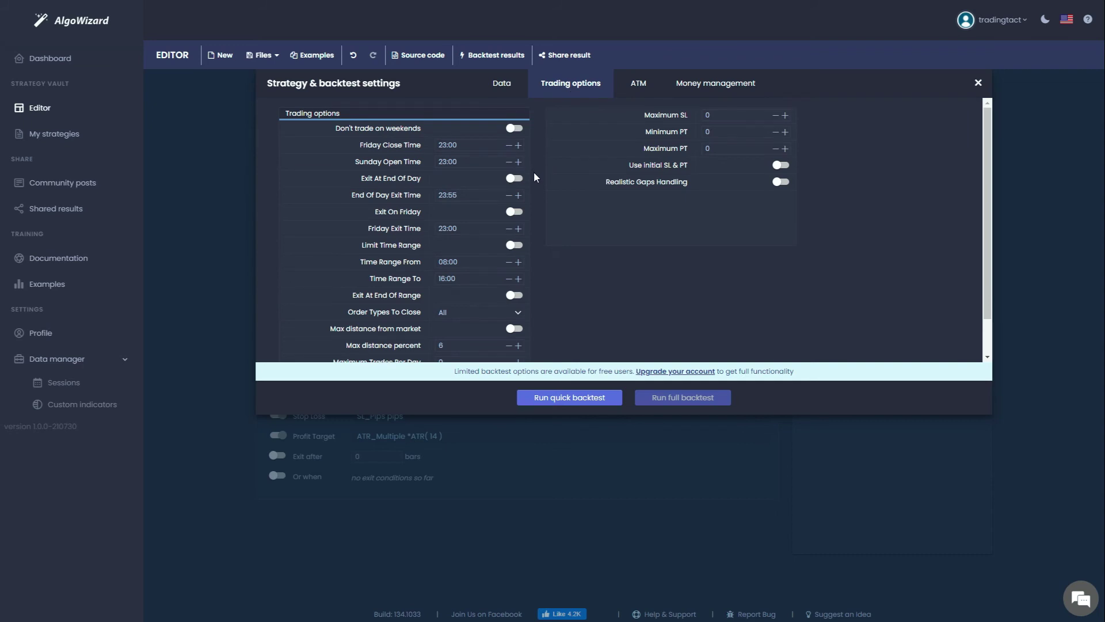
pyautogui.click(517, 213)
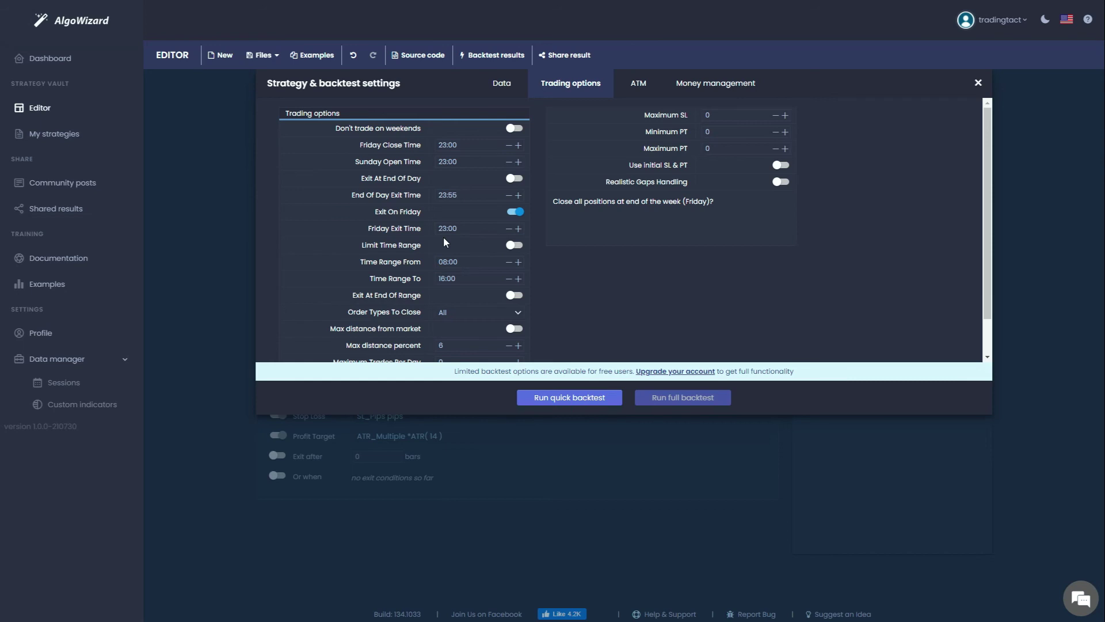
pyautogui.click(517, 248)
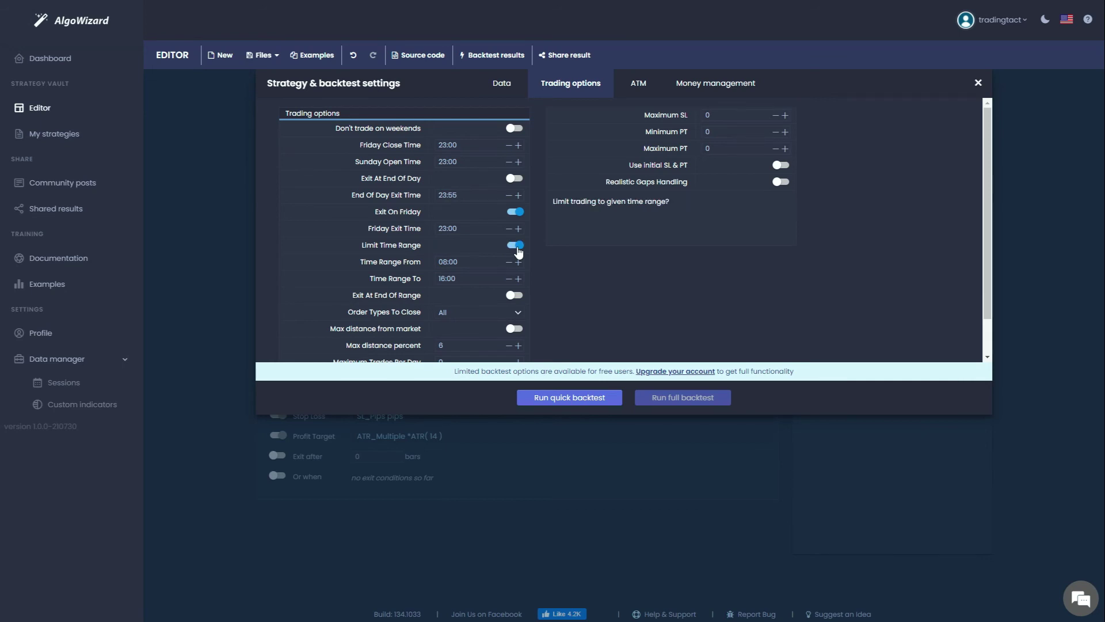
pyautogui.click(448, 261)
pyautogui.press('BackSpace')
pyautogui.write('10')
pyautogui.click(447, 279)
# Step: In the Data settings, search 'gbpjpy' and pick GBPJPY_UTC2 as the backtest symbol
pyautogui.click(978, 84)
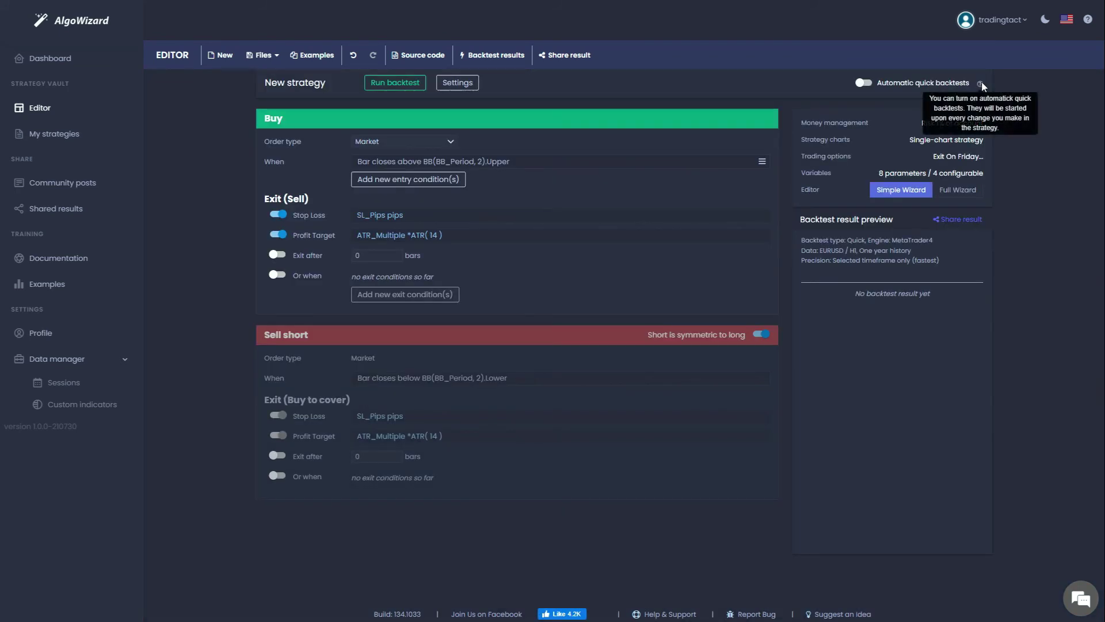
pyautogui.click(459, 84)
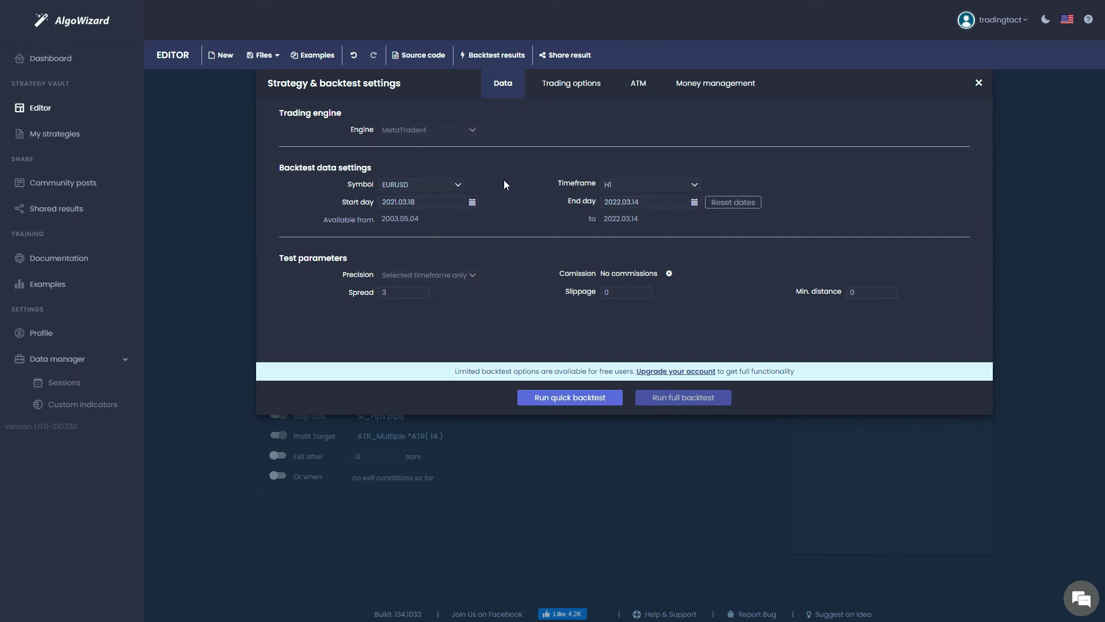
pyautogui.click(427, 187)
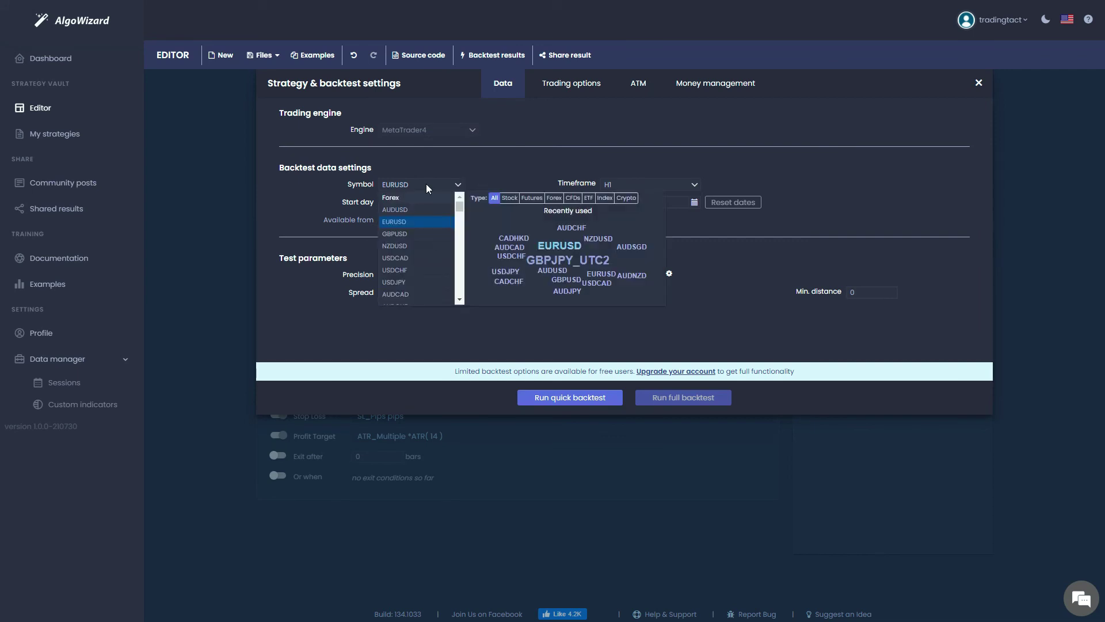
pyautogui.write('gbpjpy')
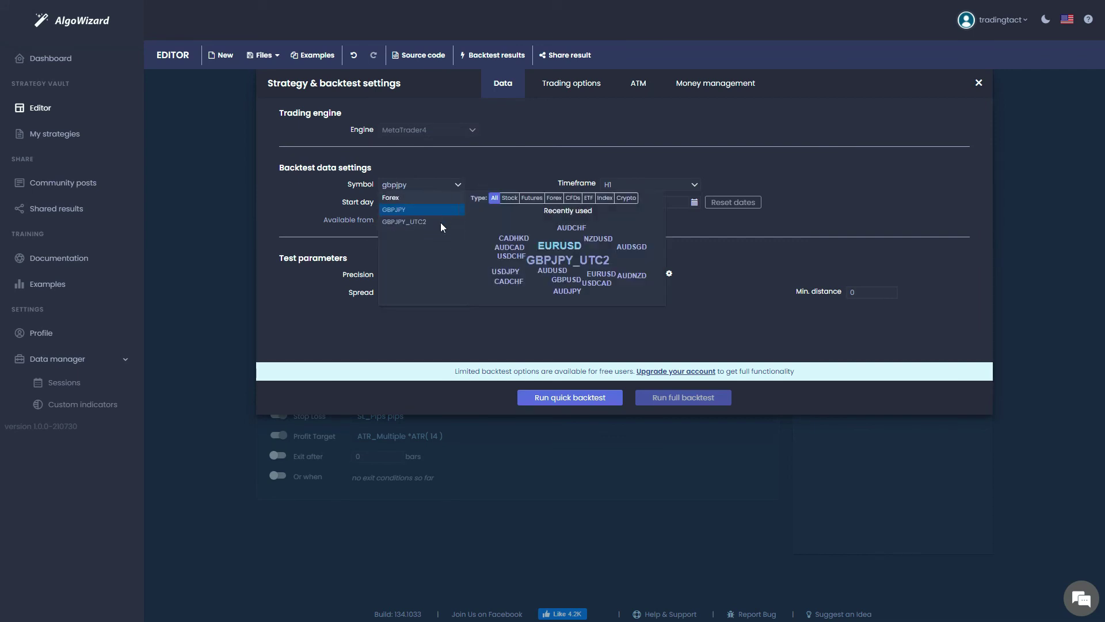
pyautogui.click(417, 223)
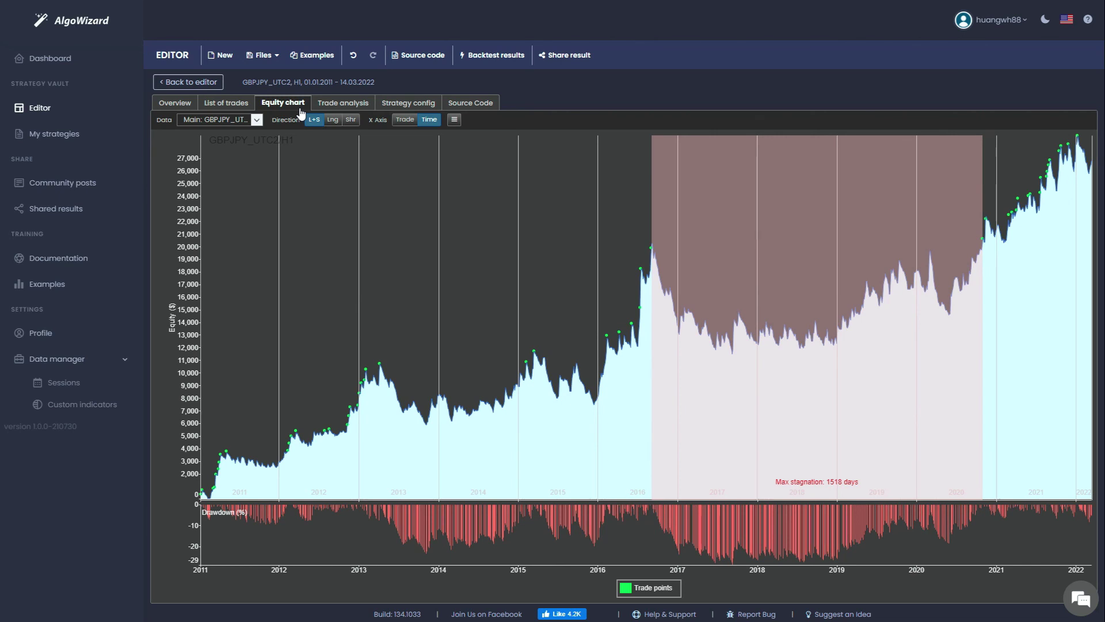
# Step: Review the Overview and Trade analysis results: 26,659.87 net profit, 1082 trades, 31.45% wins
pyautogui.click(189, 109)
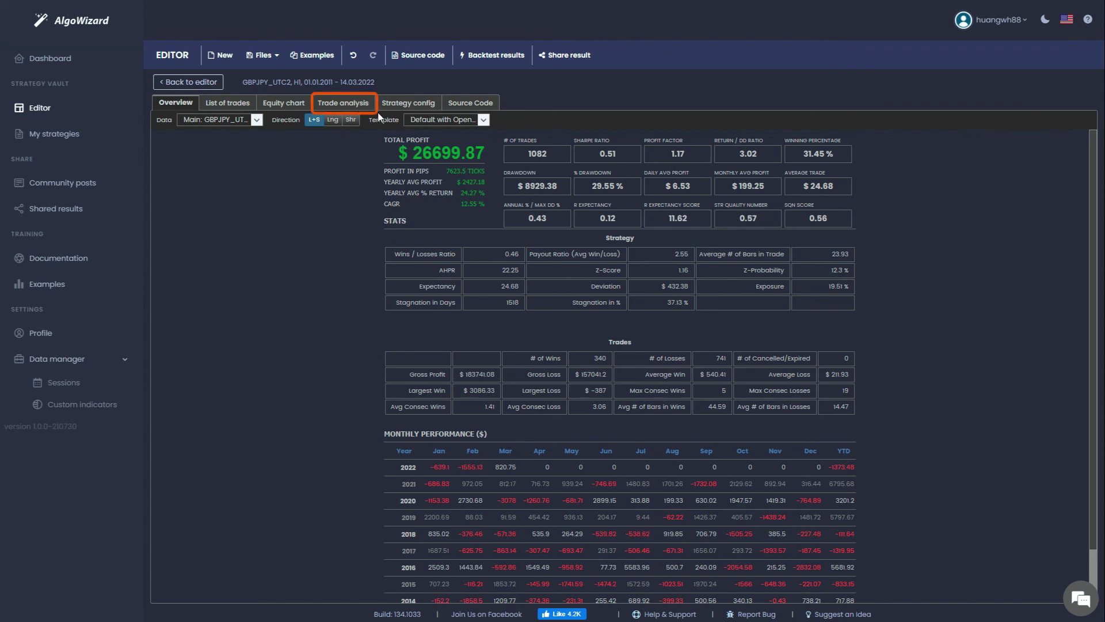
pyautogui.click(355, 107)
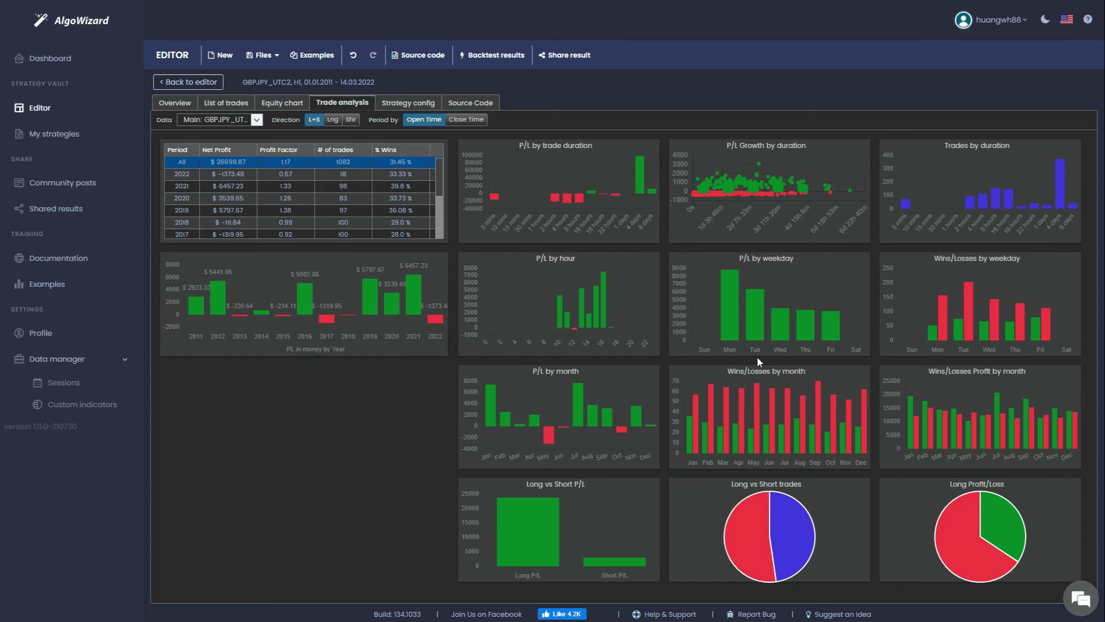
# Step: Show the Source Code tab as an Expert Advisor for MetaTrader4 (*.MQ4)
pyautogui.click(487, 103)
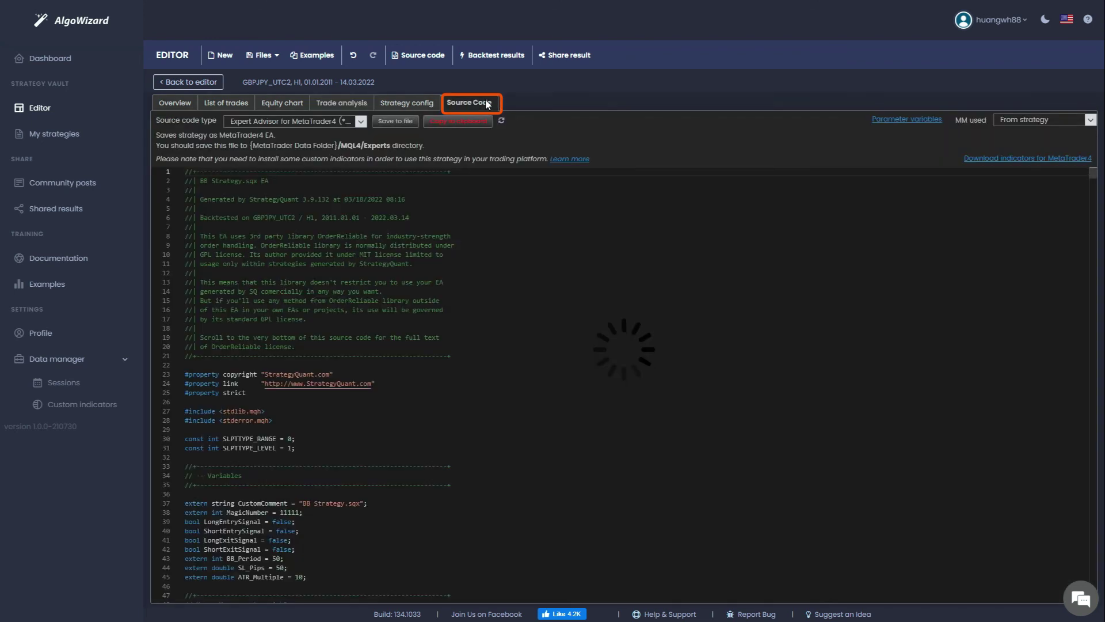
pyautogui.click(361, 120)
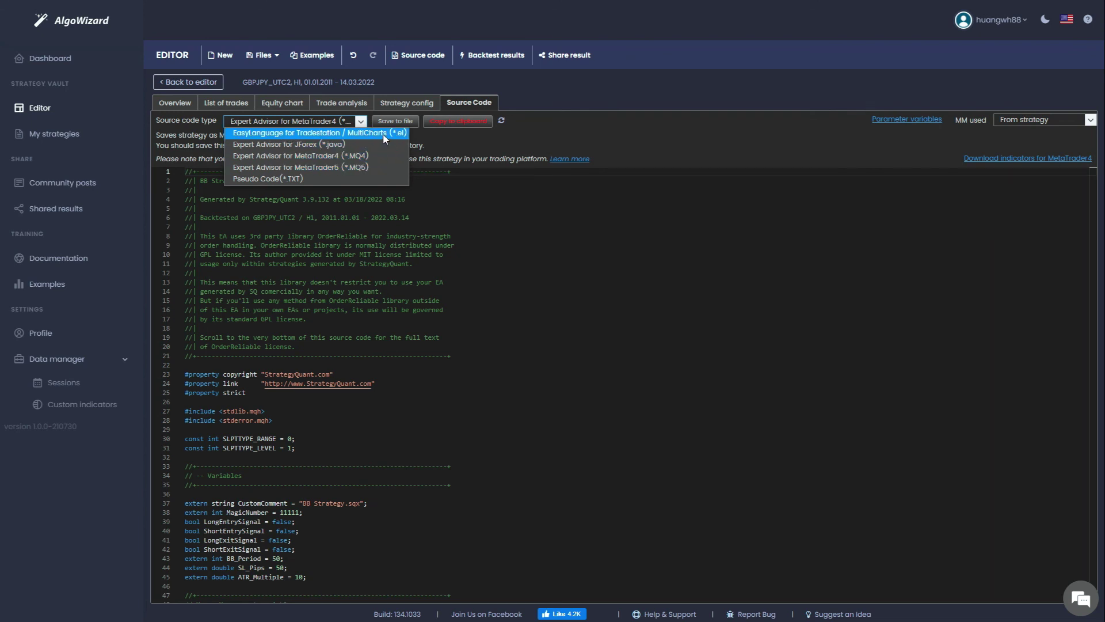
pyautogui.click(381, 154)
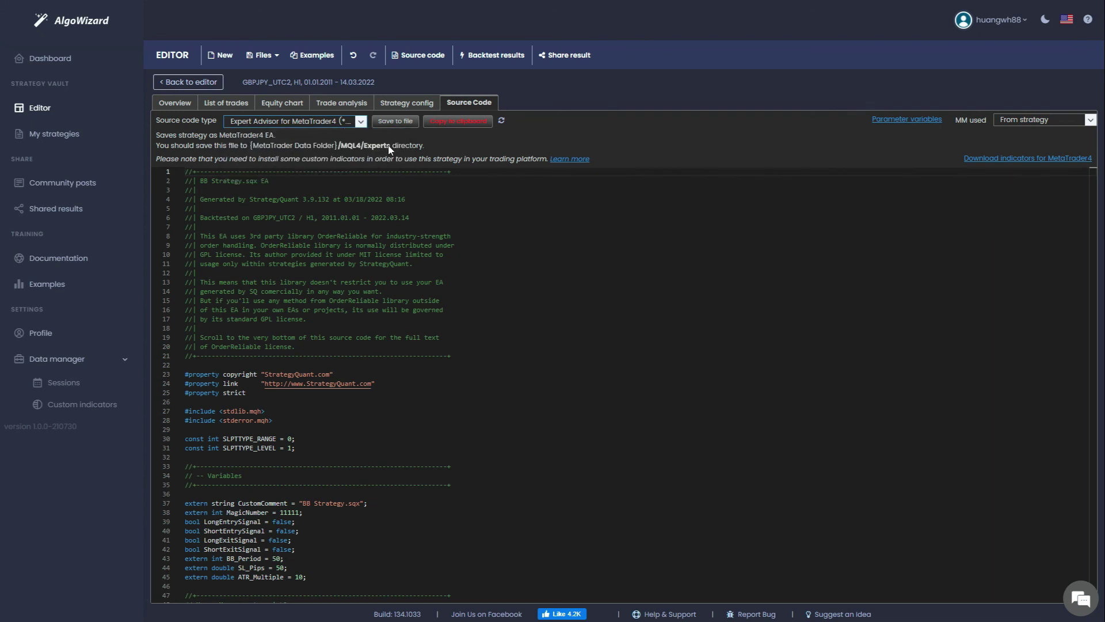